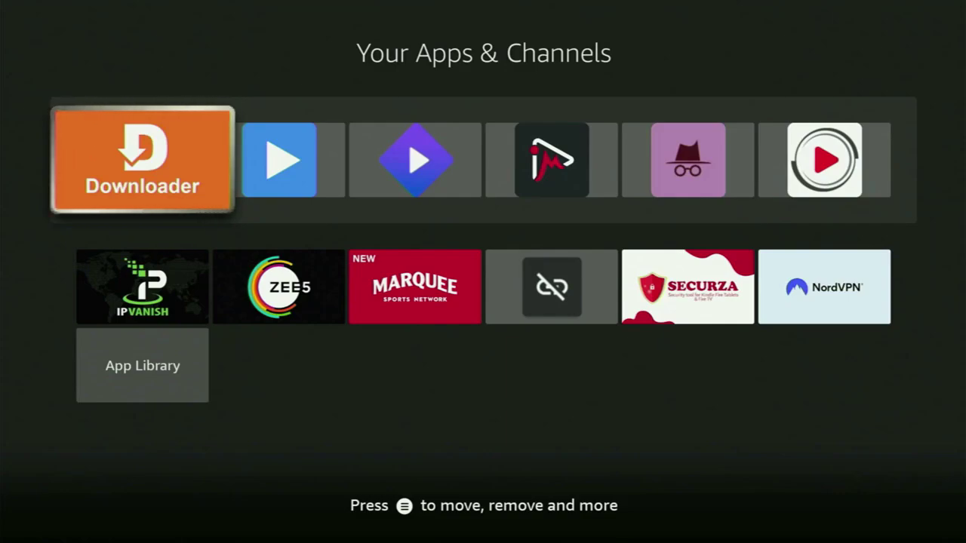
Step: Browse the app tiles past ZEE5 and Marquee, launch Downloader, then back out of it
key("Right")
key("Down")
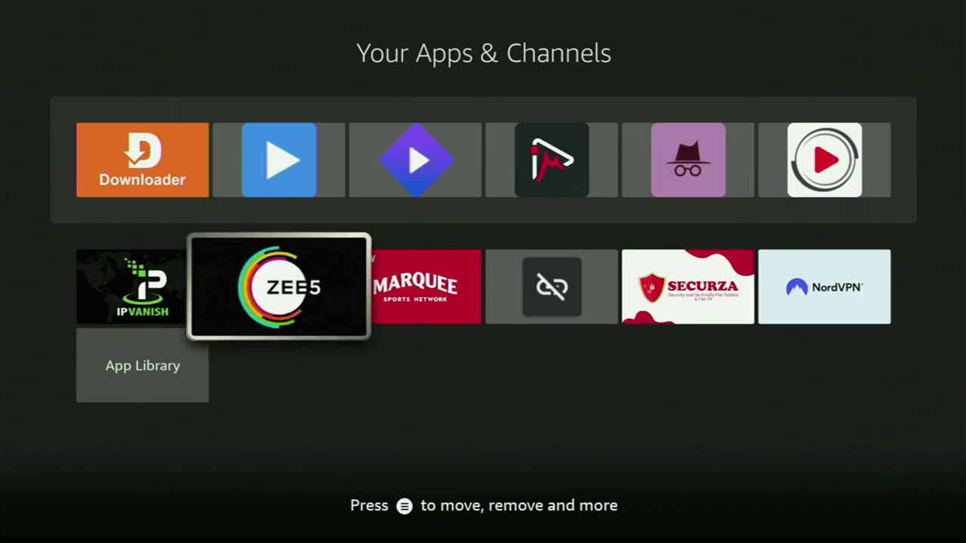
key("Right")
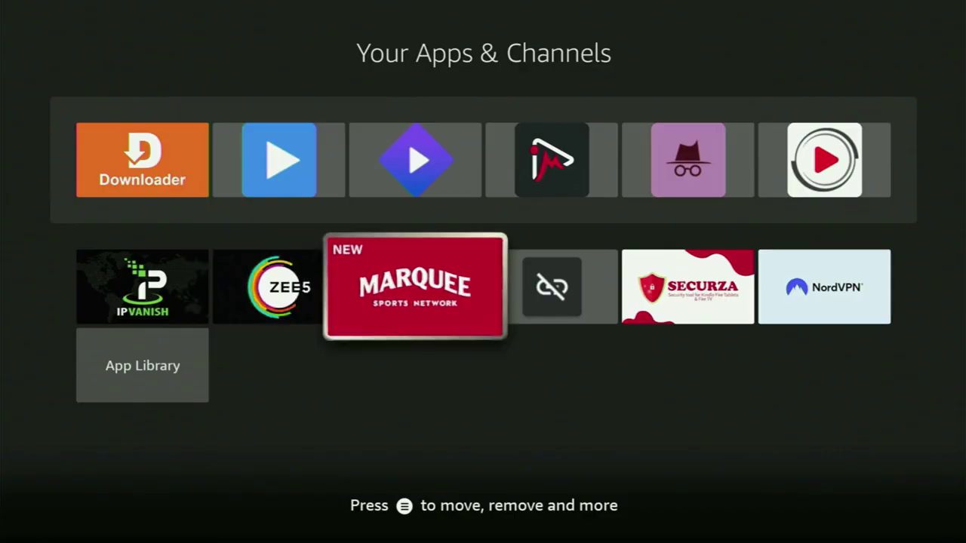
key("Left")
key("Up")
key("Left")
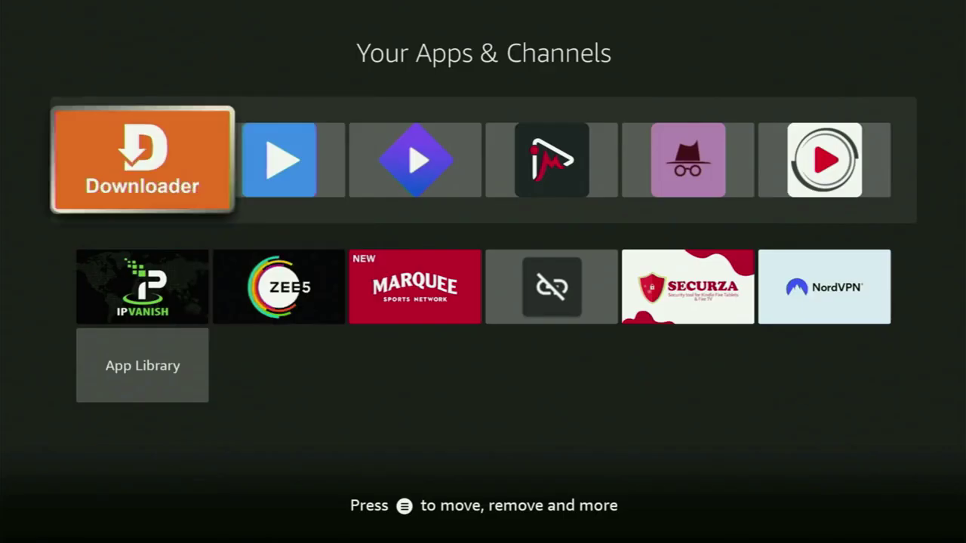
key("Return")
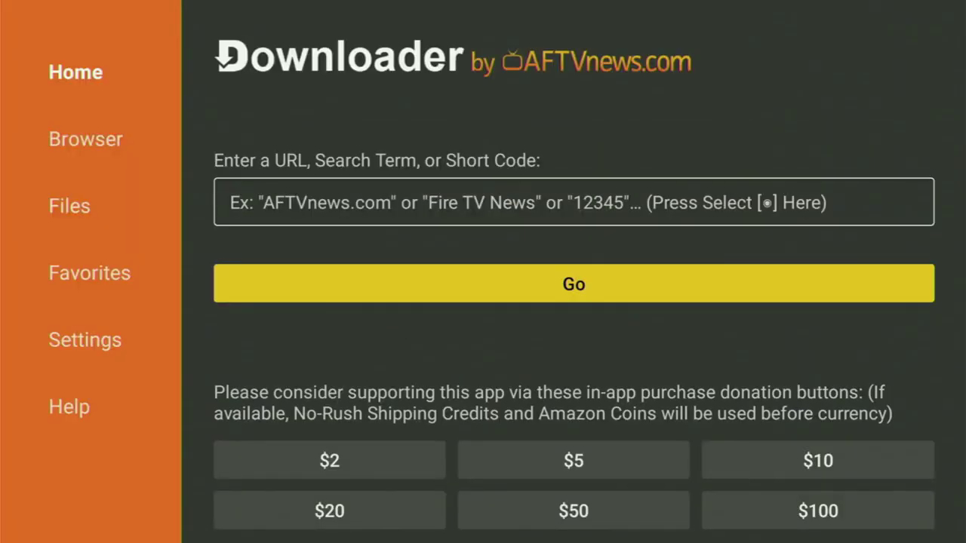
key("Escape")
key("Escape")
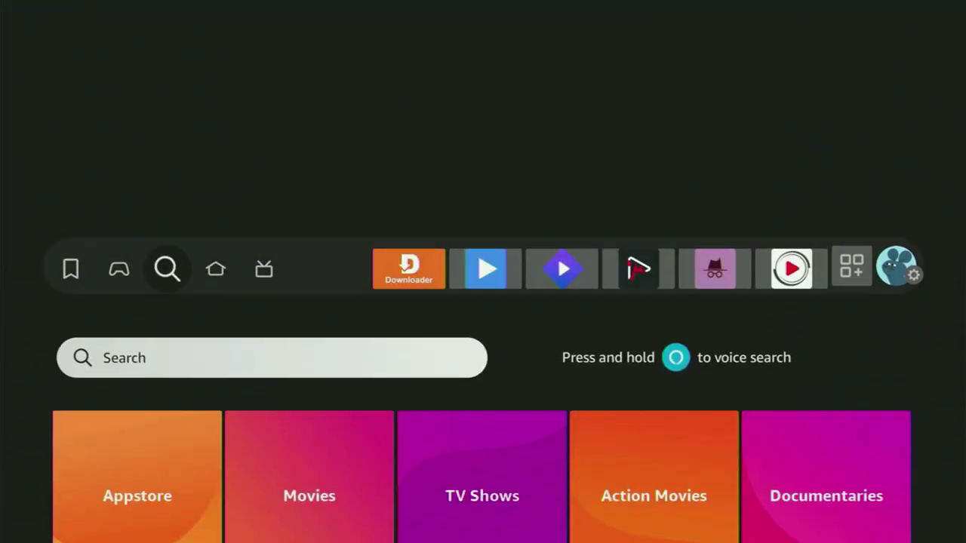
Step: Search 'Do' on the on-screen keyboard and pick the Downloader suggestion
key("Return")
key("Right")
key("Right")
key("Right")
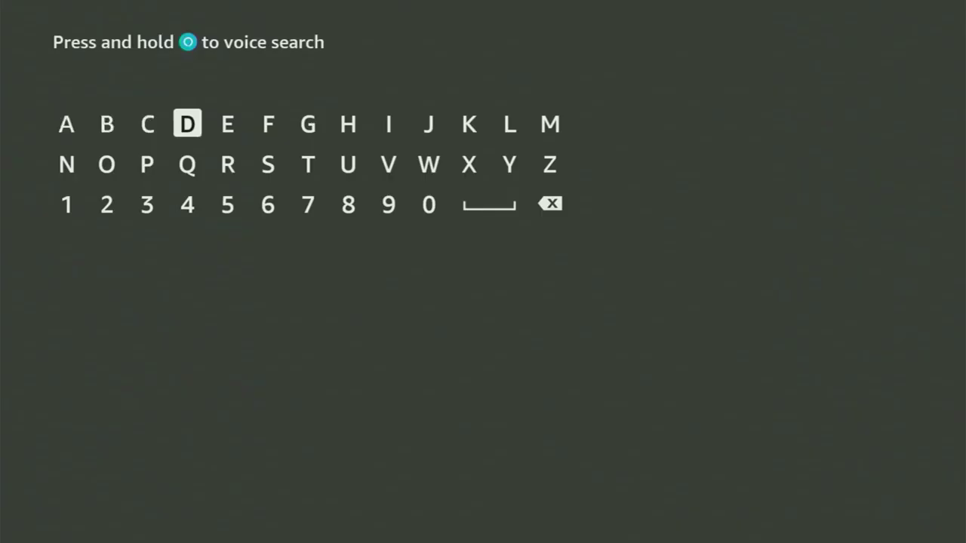
key("Return")
key("Down")
key("Left")
key("Left")
key("Return")
key("Down")
key("Down")
key("Down")
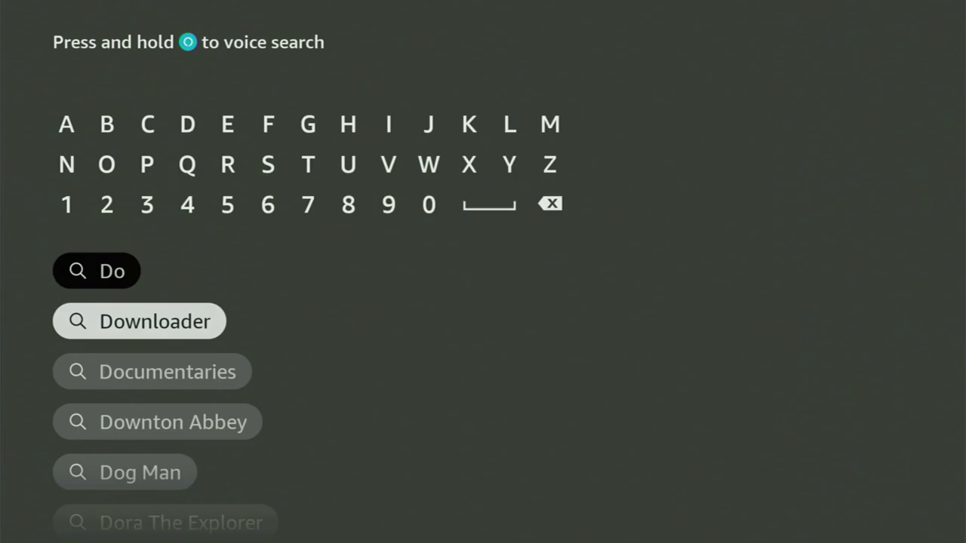
key("Return")
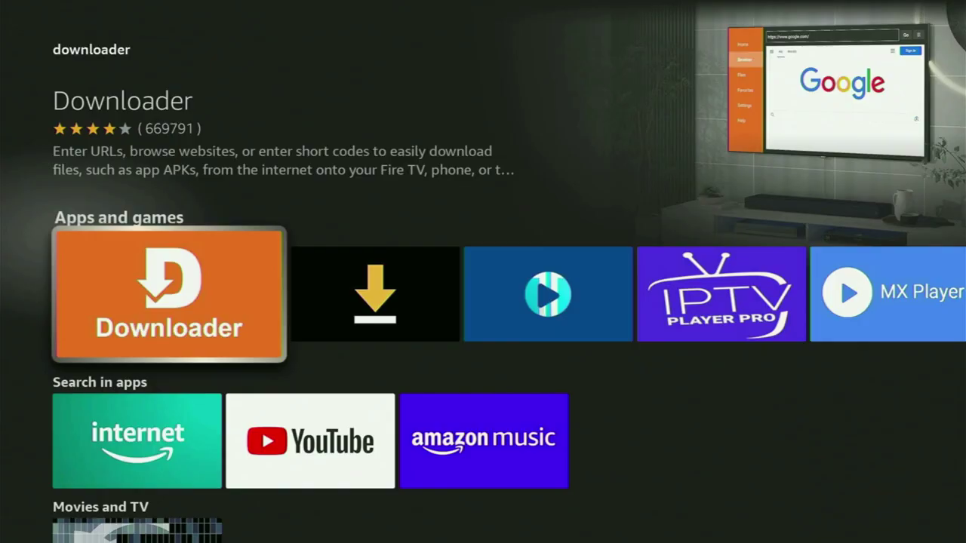
Step: Browse the Downloader results, including ES File Explorer and the search-in-apps row
key("Right")
key("Right")
key("Right")
key("Right")
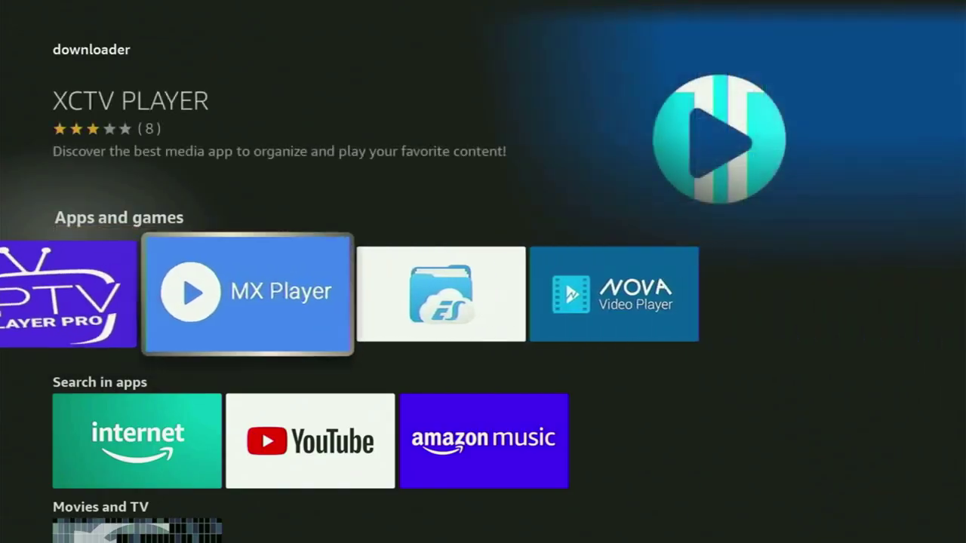
key("Right")
key("Down")
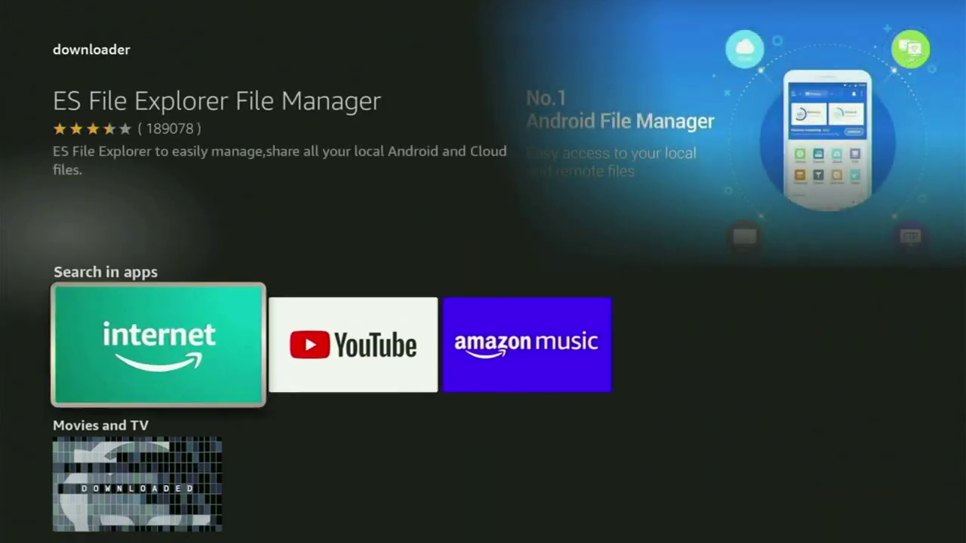
key("Right")
key("Right")
key("Up")
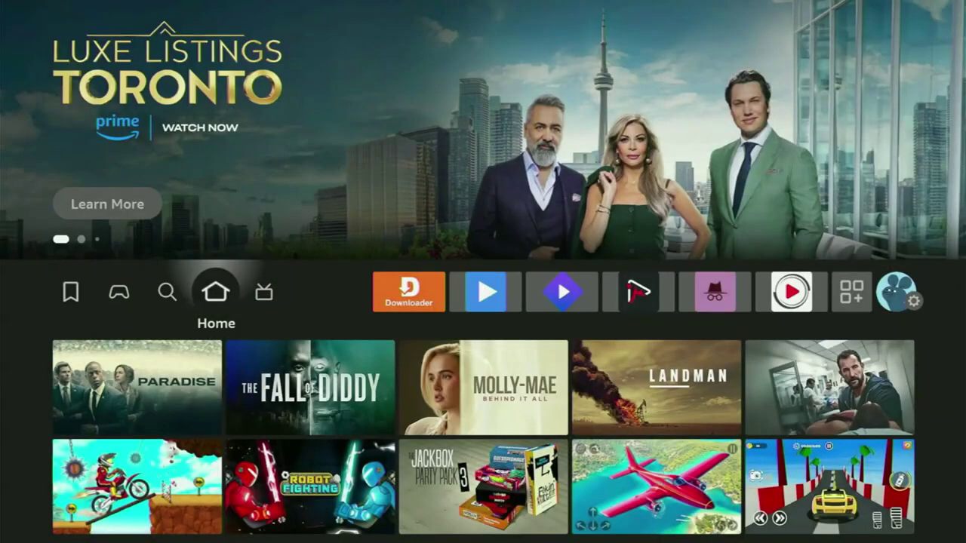
Step: Go from home to the Settings gear and open My Fire TV
key("Right")
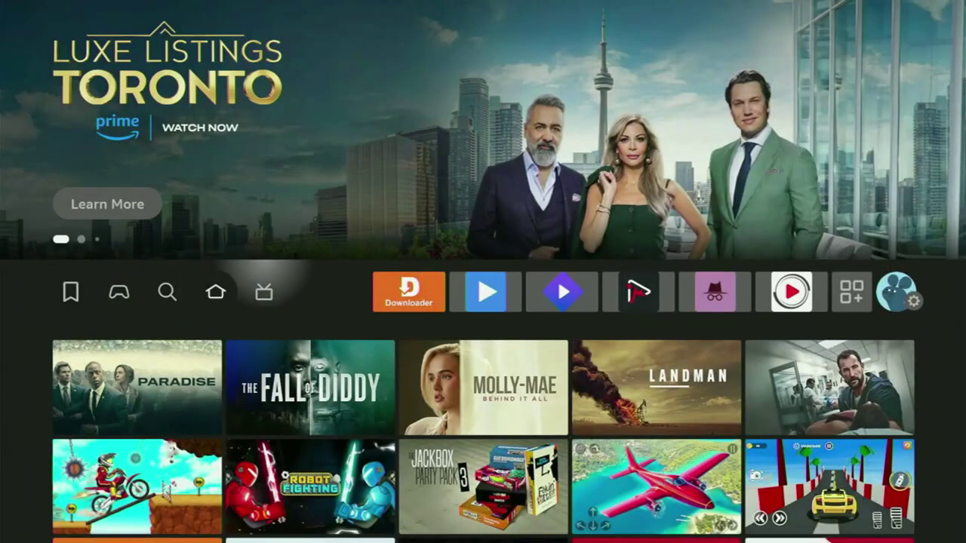
key("Right")
key("Right")
key("Right")
key("Right")
key("Right")
key("Right")
key("Right")
key("Right")
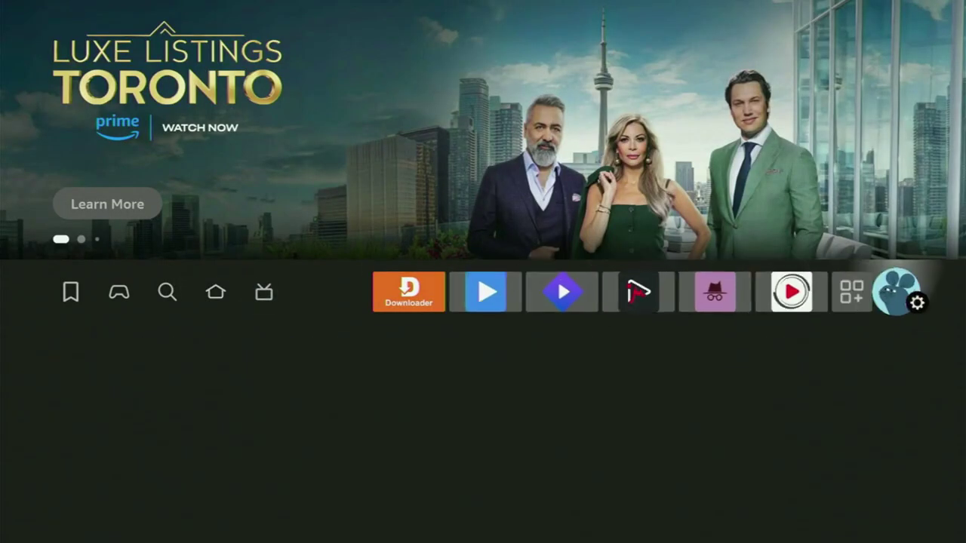
key("Down")
key("Down")
key("Down")
key("Right")
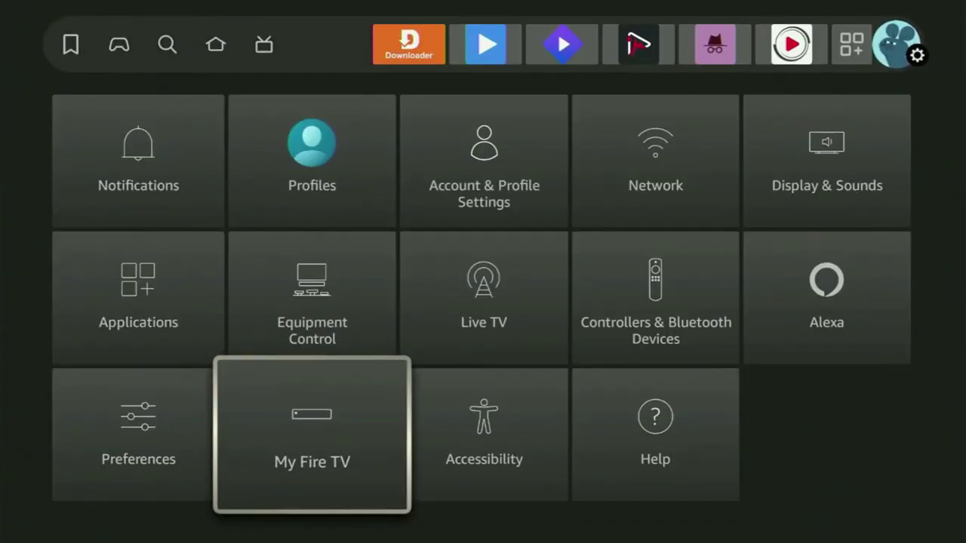
key("Return")
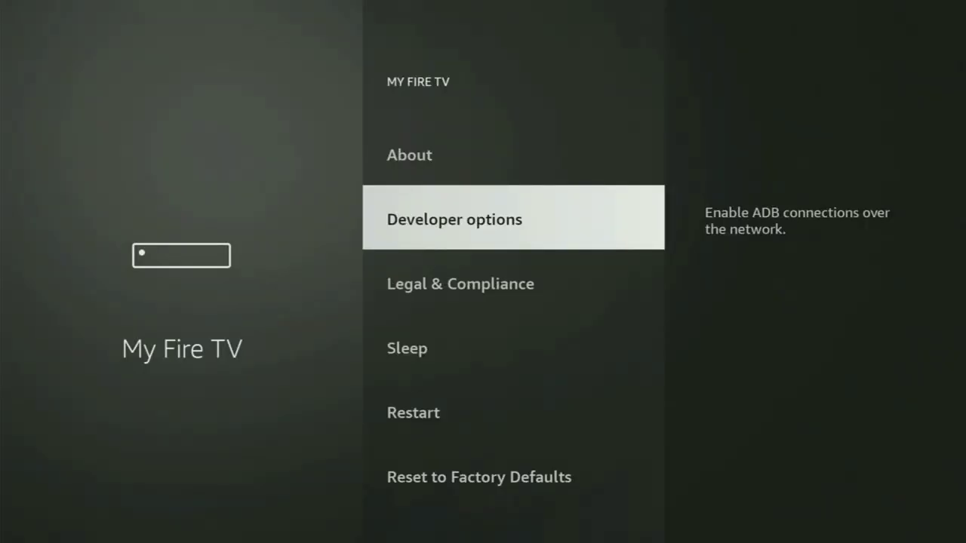
Step: Scroll the My Fire TV list through About, Legal & Compliance, Sleep and Restart
key("Down")
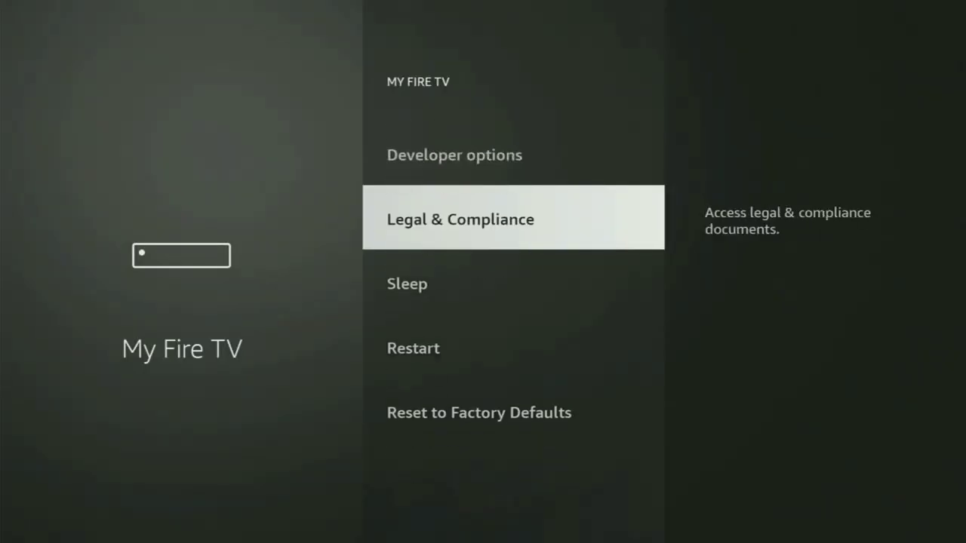
key("Down")
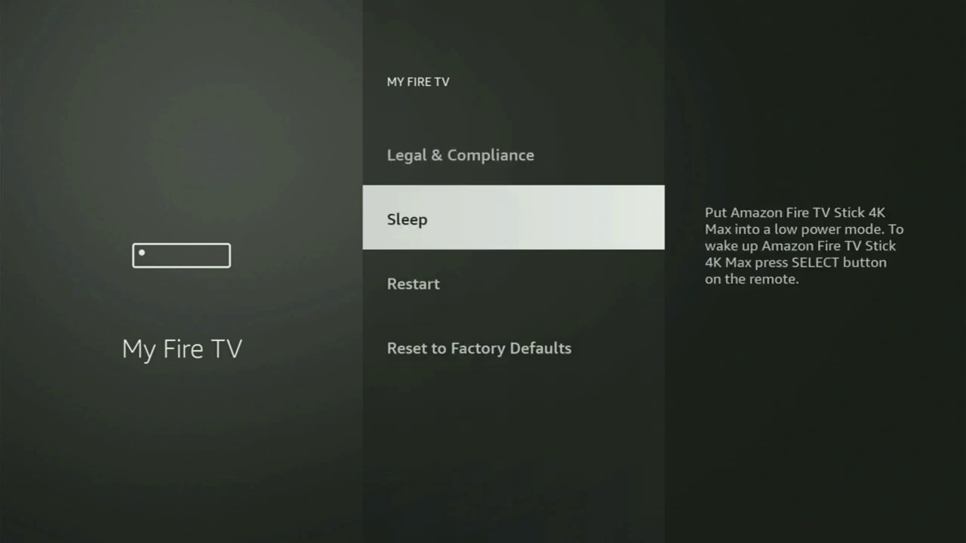
key("Up")
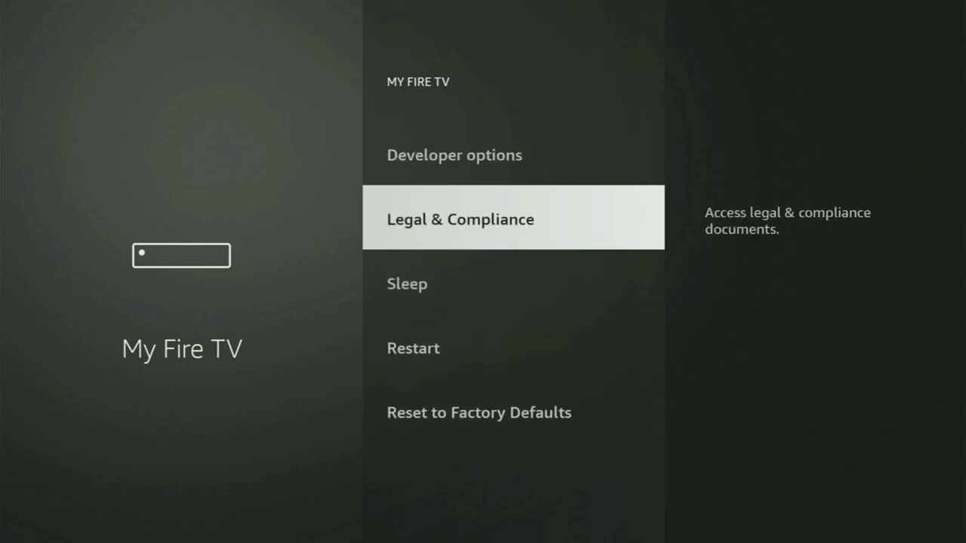
key("Up")
key("Up")
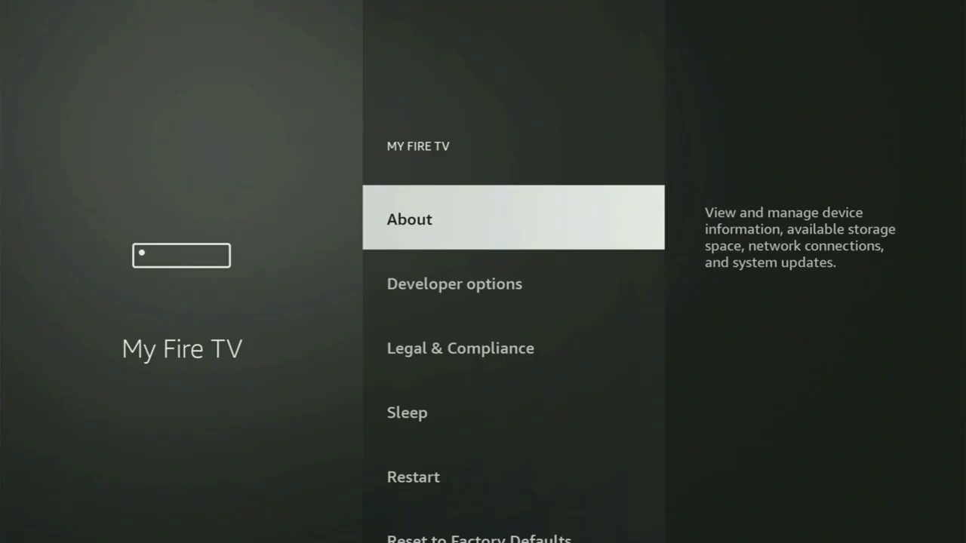
key("Down")
key("Down")
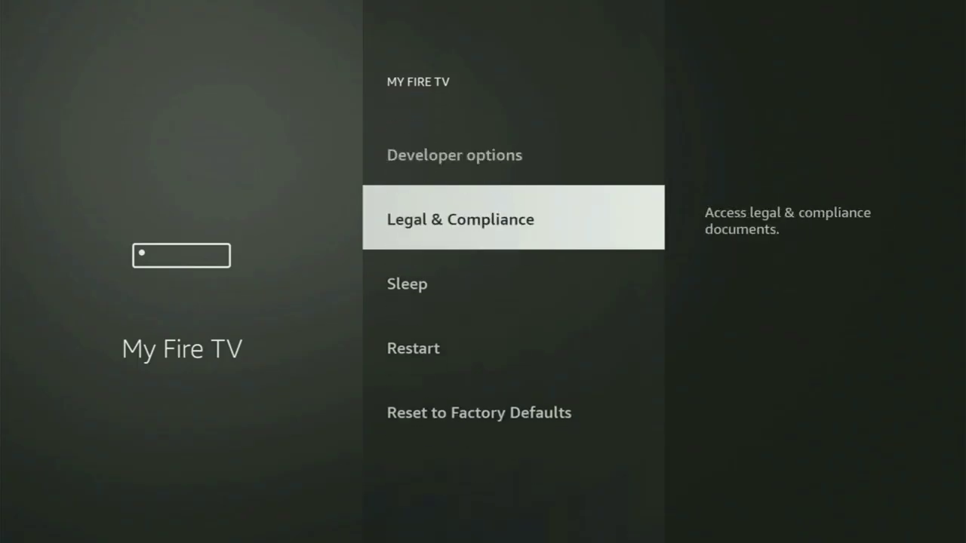
key("Down")
key("Down")
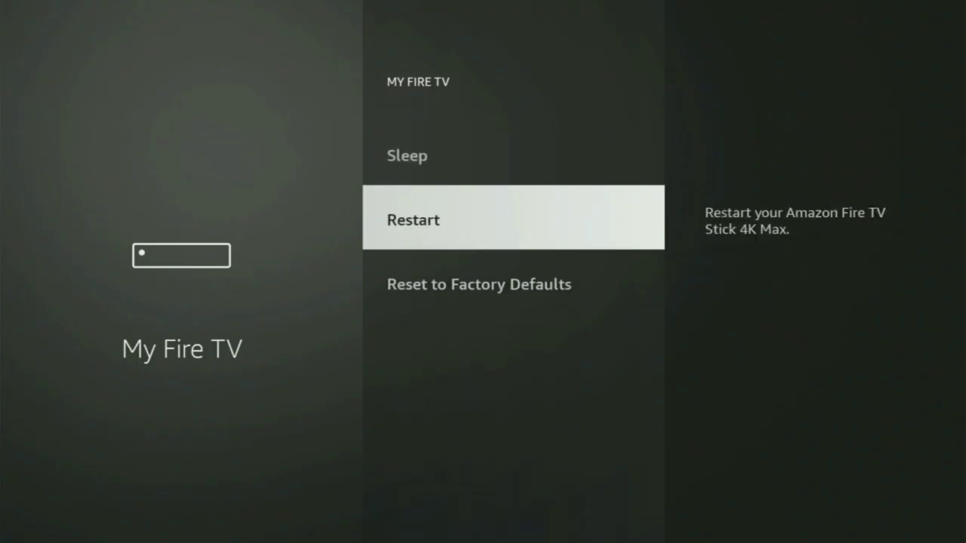
key("Up")
key("Up")
key("Up")
key("Up")
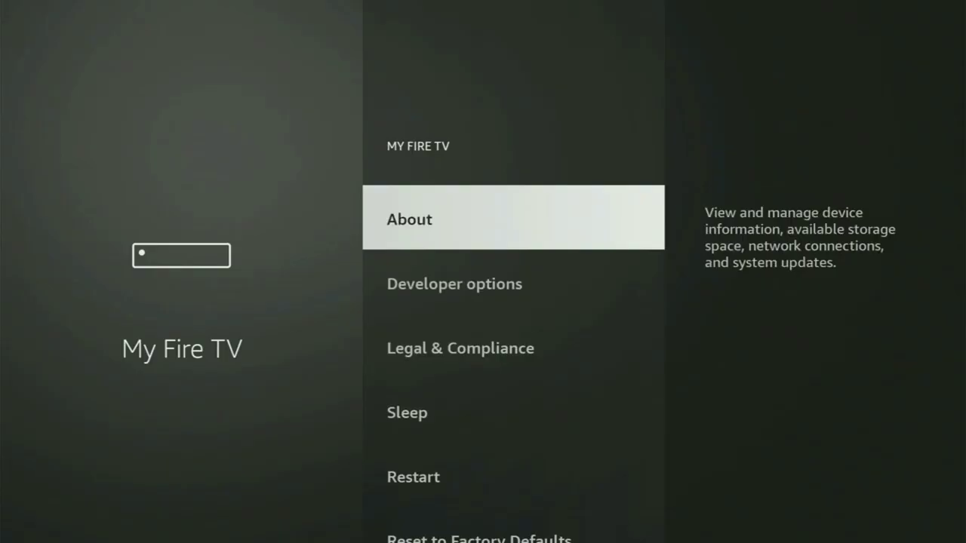
Step: Open About and select Fire TV Stick 4K Max, which reports developer mode already on
key("Return")
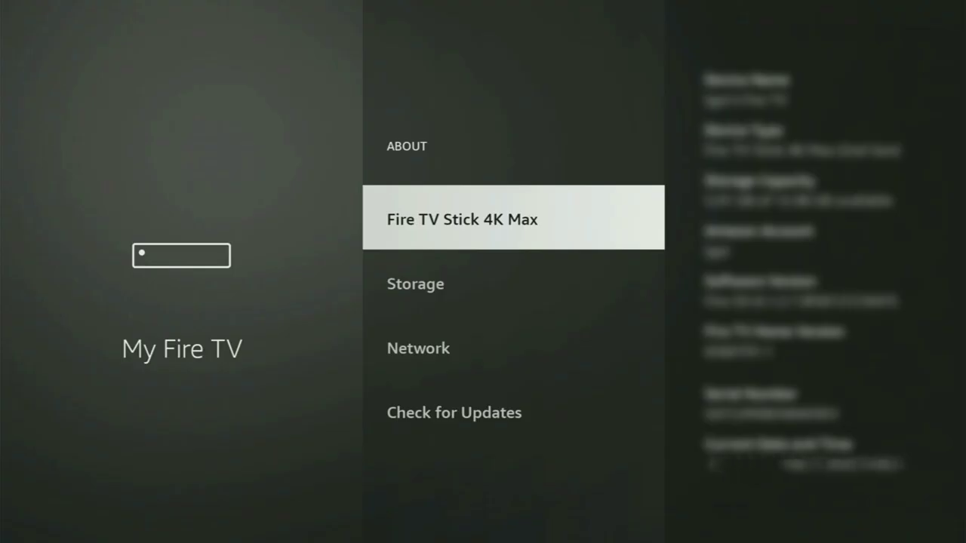
key("Return")
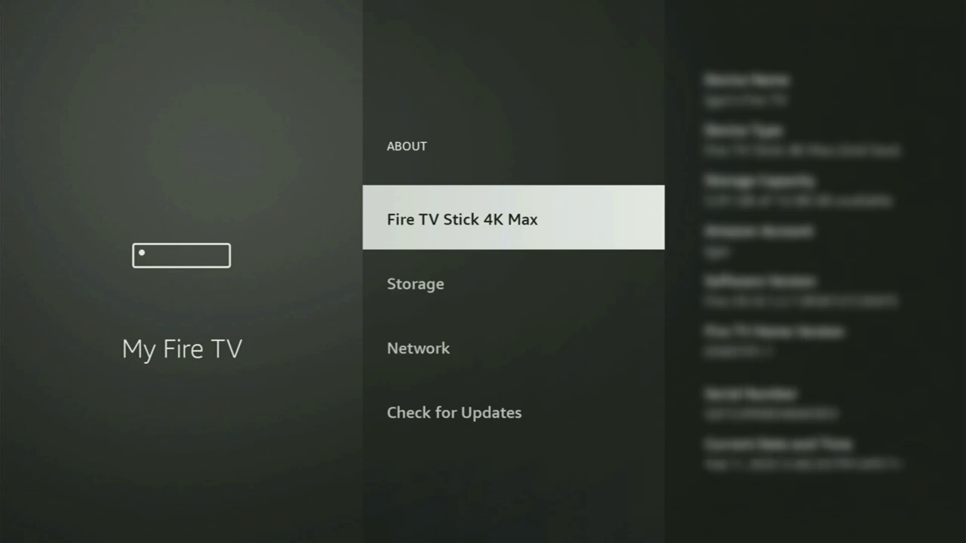
Step: Open Developer options and its Install unknown apps list
key("Escape")
key("Down")
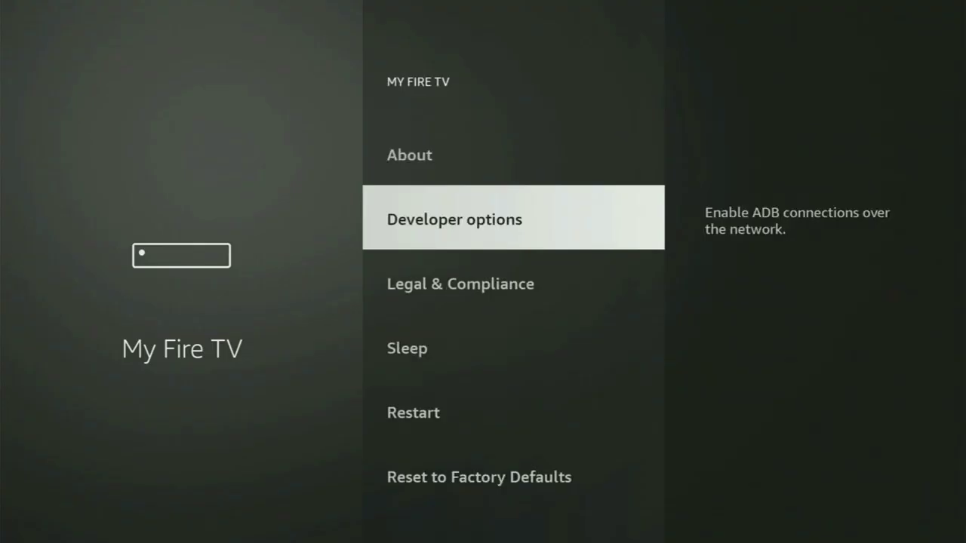
key("Return")
key("Return")
key("Return")
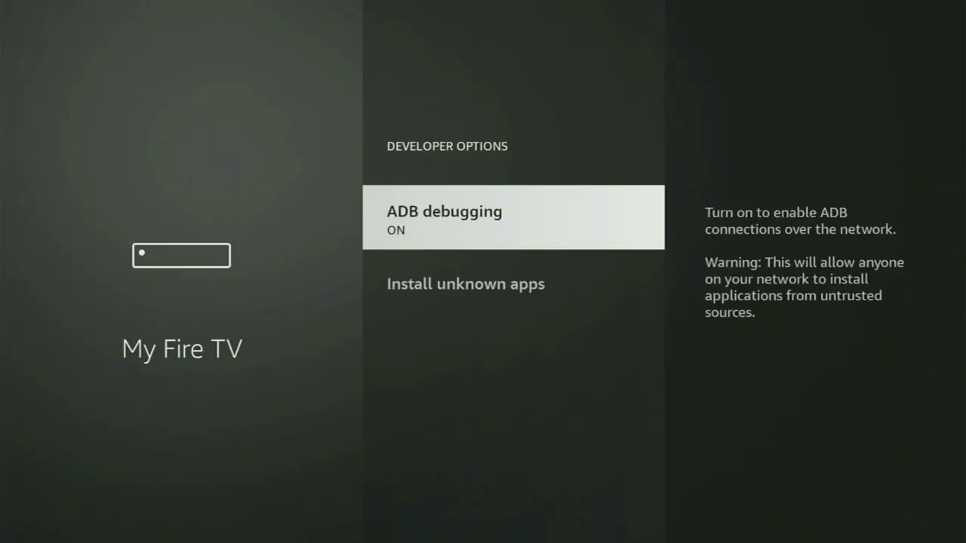
key("Down")
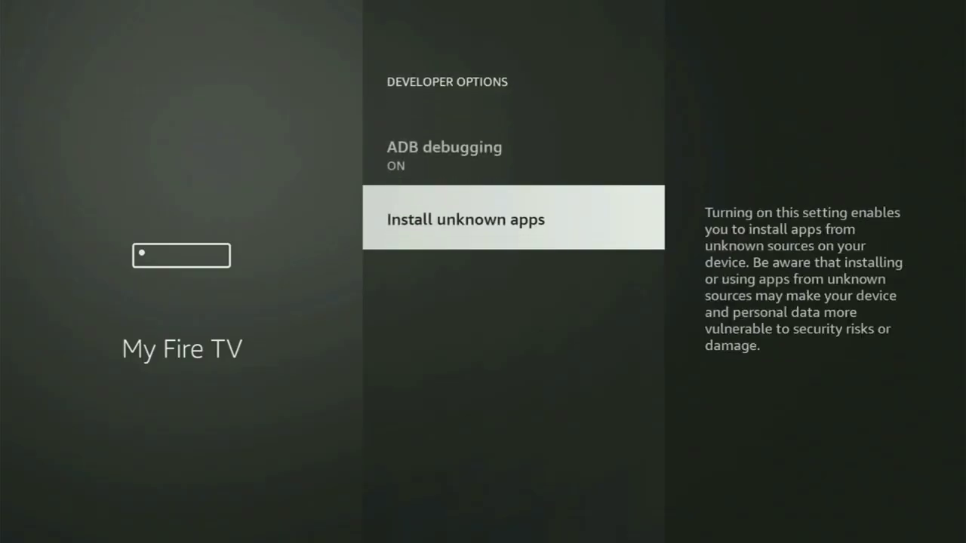
key("Return")
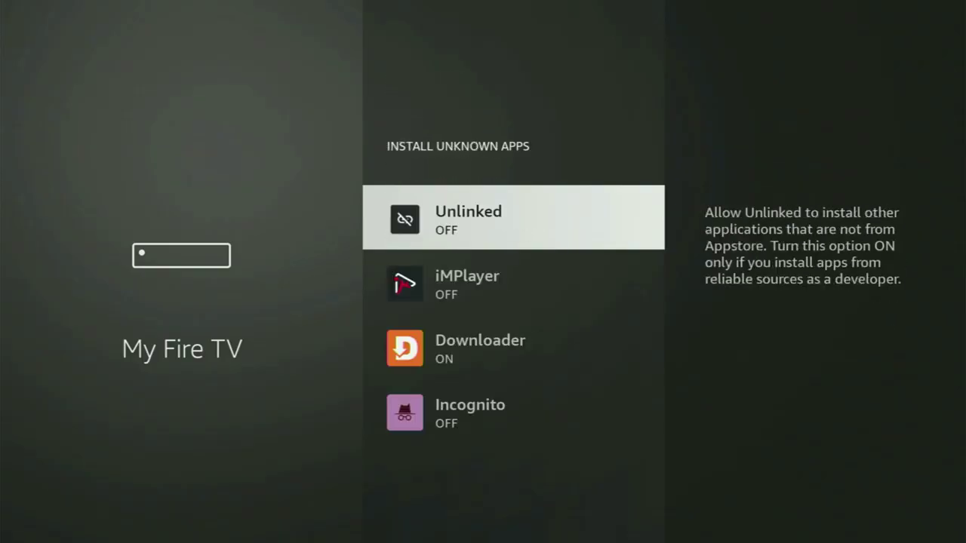
Step: Toggle Downloader's permission off and back ON, then check Unlinked and iMPlayer
key("Down")
key("Down")
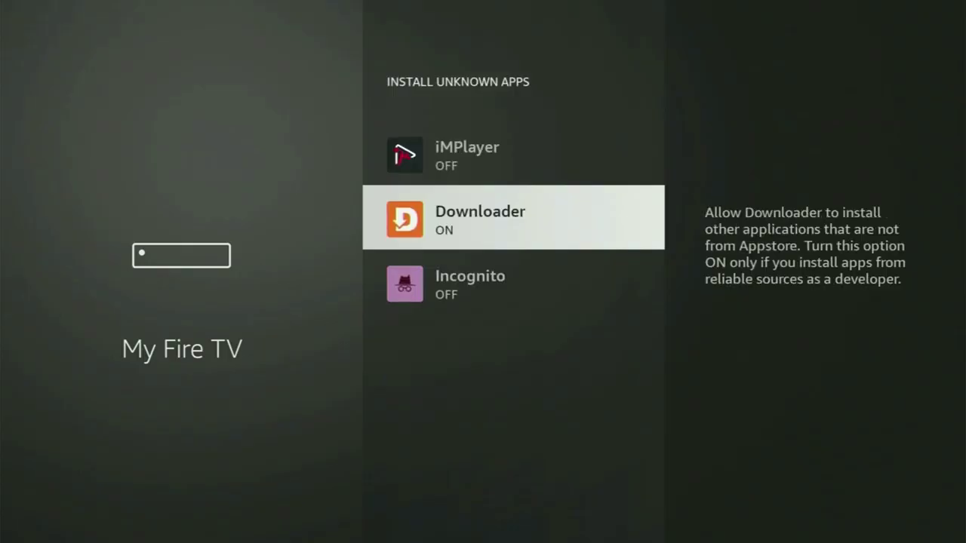
key("Return")
key("Return")
key("Up")
key("Up")
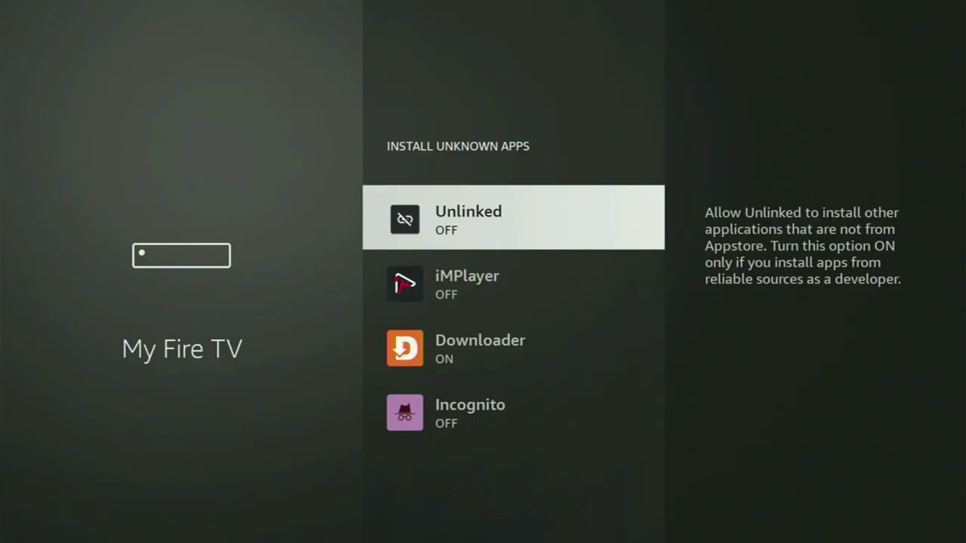
key("Down")
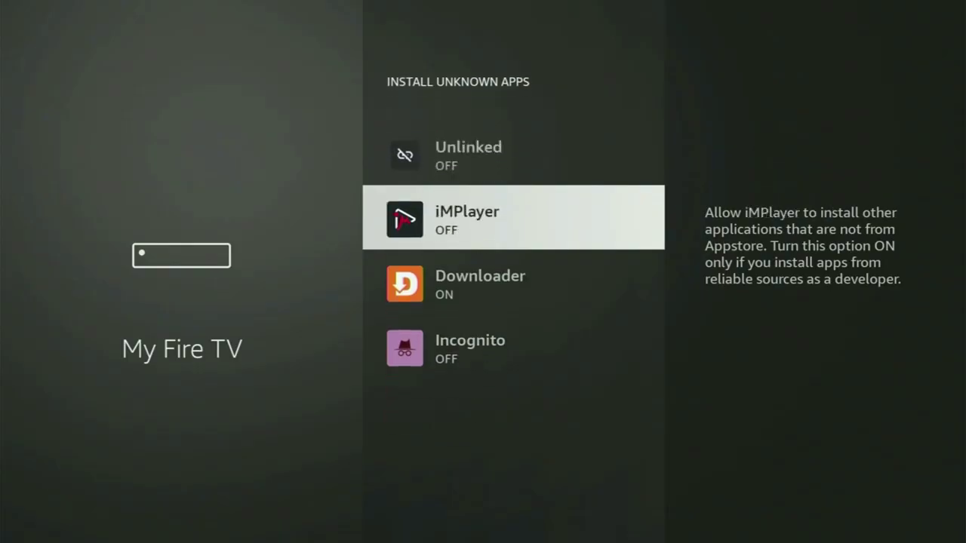
key("Up")
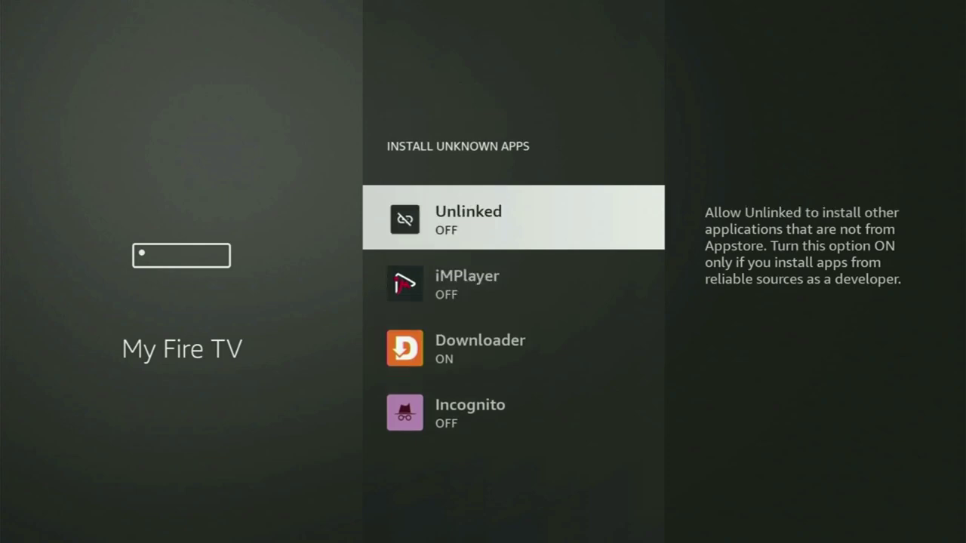
key("Down")
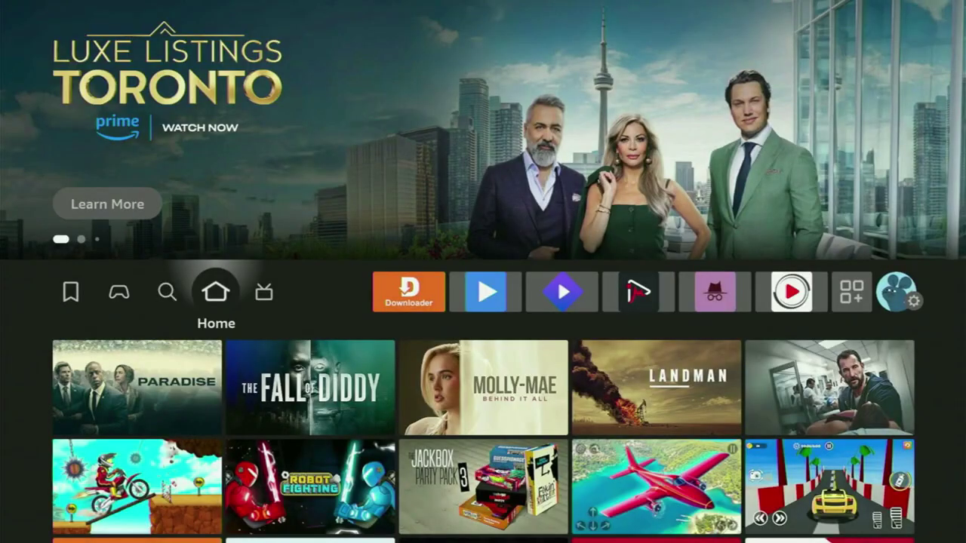
Step: Open Your Apps & Channels and launch NordVPN from the second row, past ZEE5
key("Right")
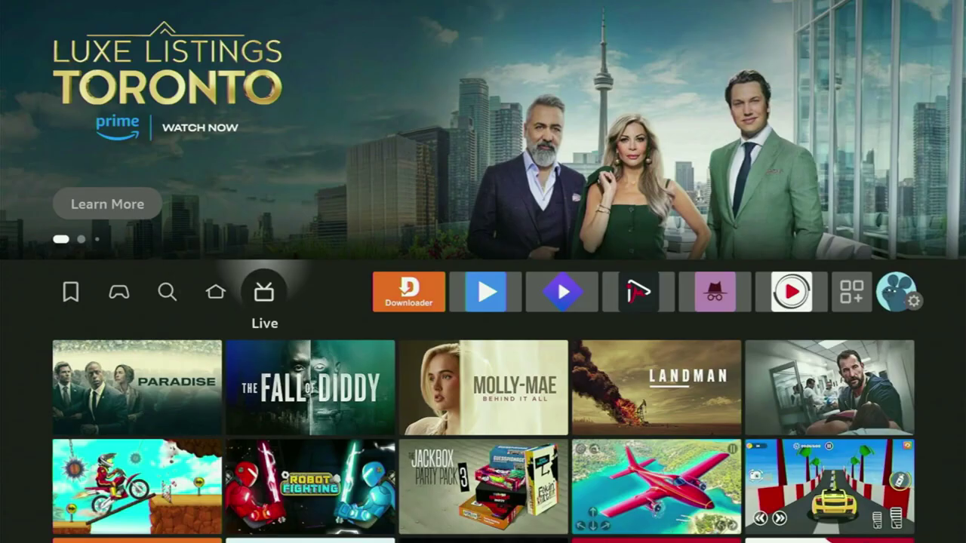
key("Right")
key("Right")
key("Right")
key("Right")
key("Right")
key("Right")
key("Right")
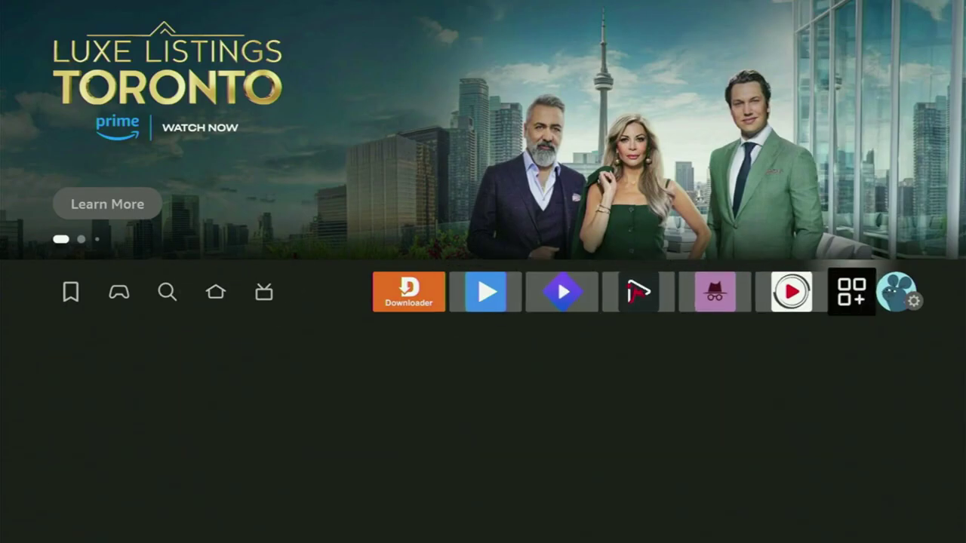
key("Return")
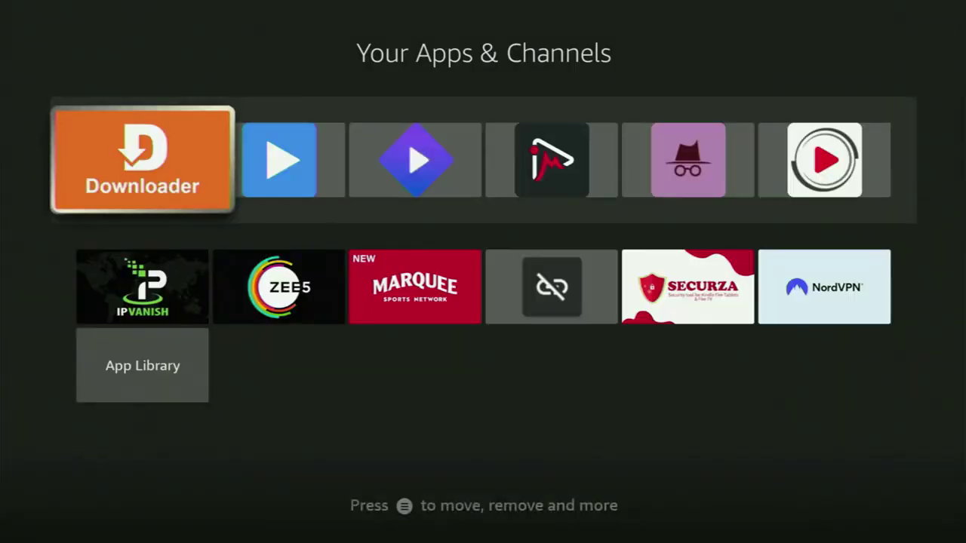
key("Right")
key("Left")
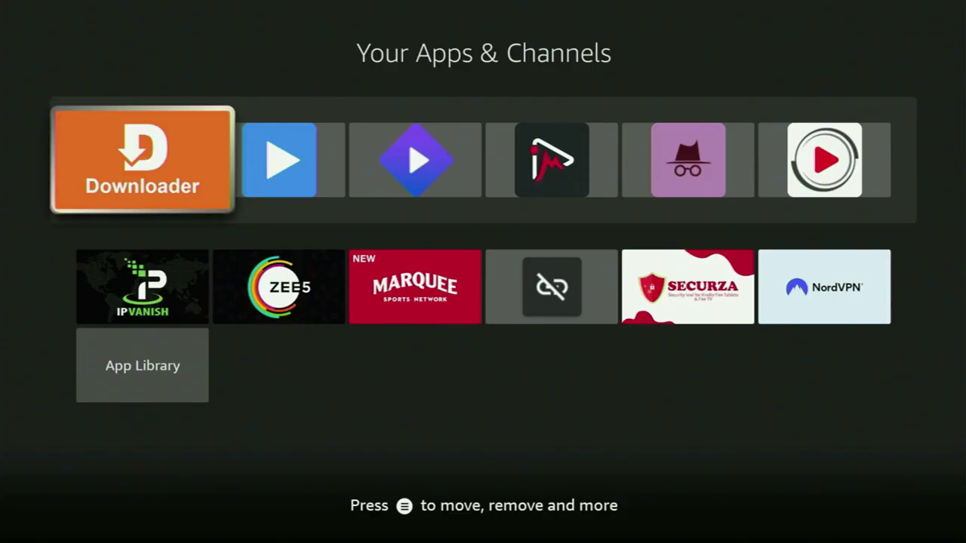
key("Down")
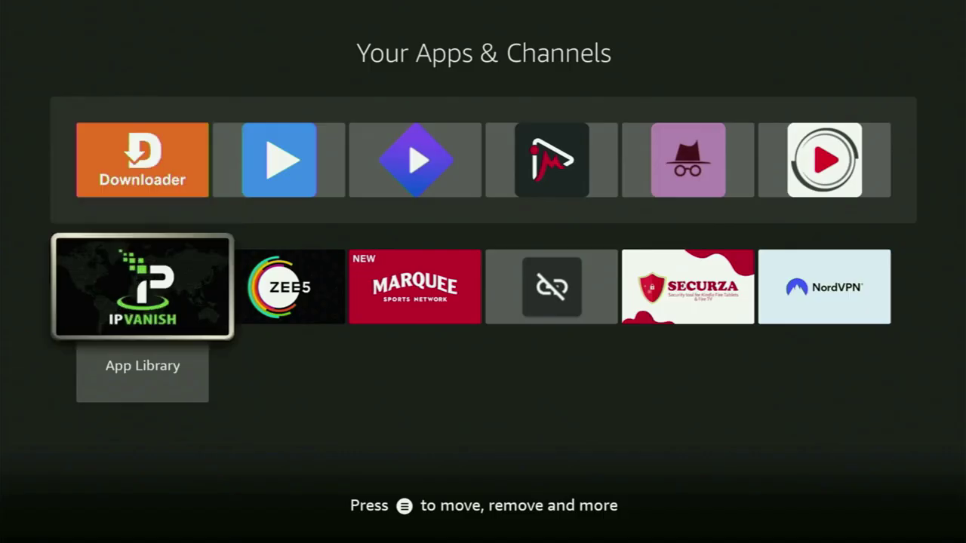
key("Right")
key("Right")
key("Right")
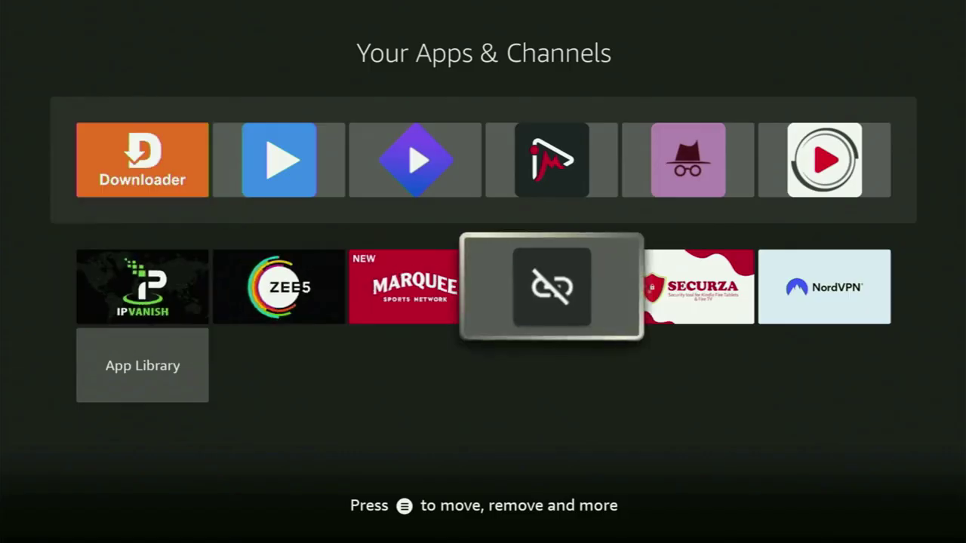
key("Right")
key("Right")
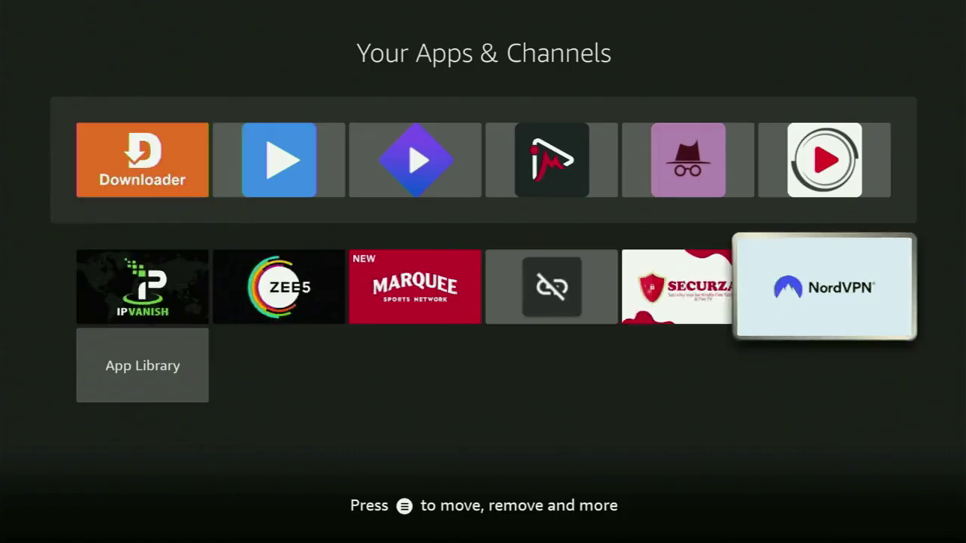
key("Return")
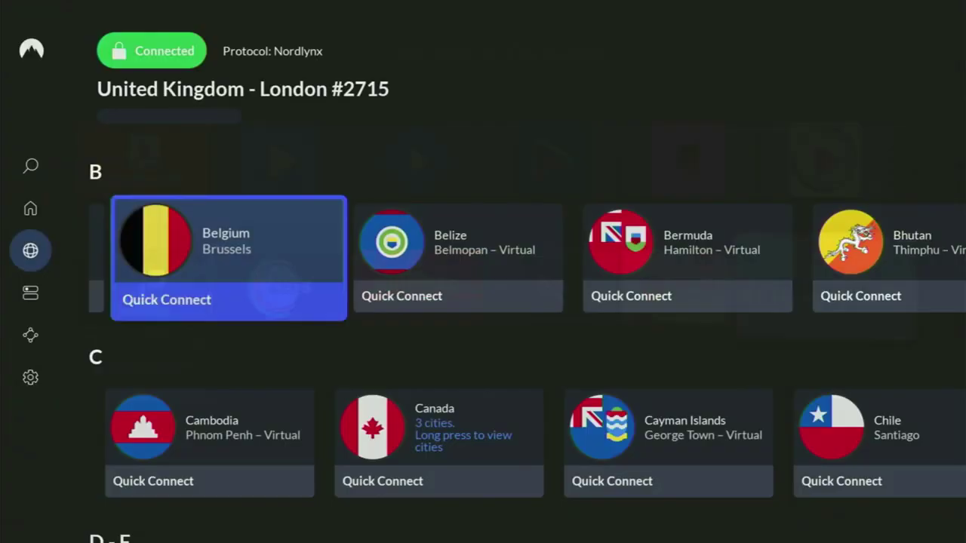
Step: Go to NordVPN's Home section and browse the suggested servers
key("Left")
key("Left")
key("Left")
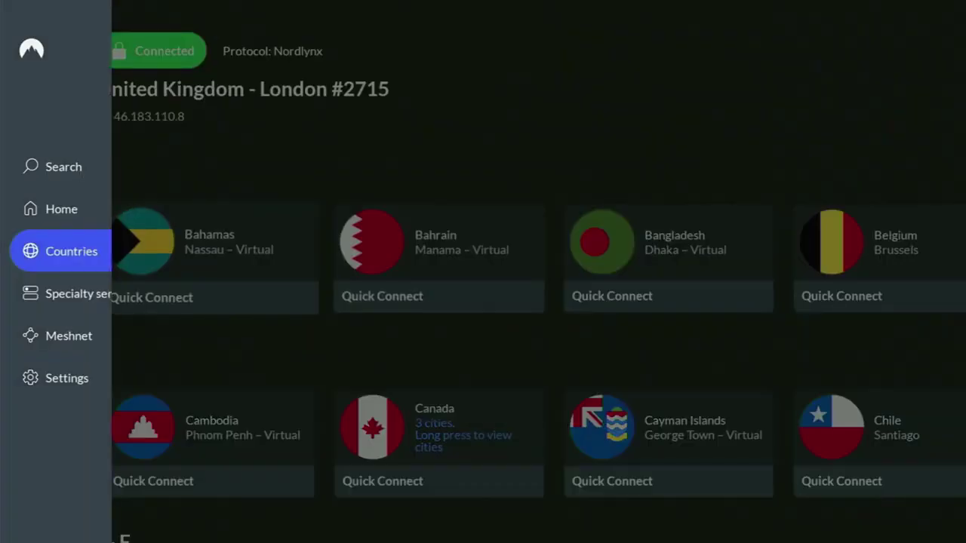
key("Up")
key("Right")
key("Down")
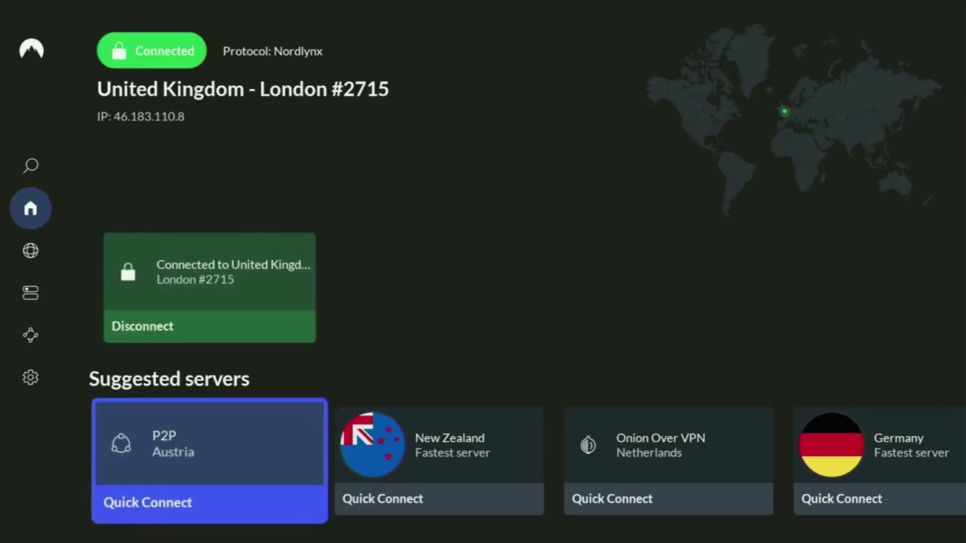
key("Right")
key("Right")
Step: Open Specialty servers and scroll through the Onion Over VPN, Obfuscated and Double VPN rows
key("Right")
key("Up")
key("Left")
key("Down")
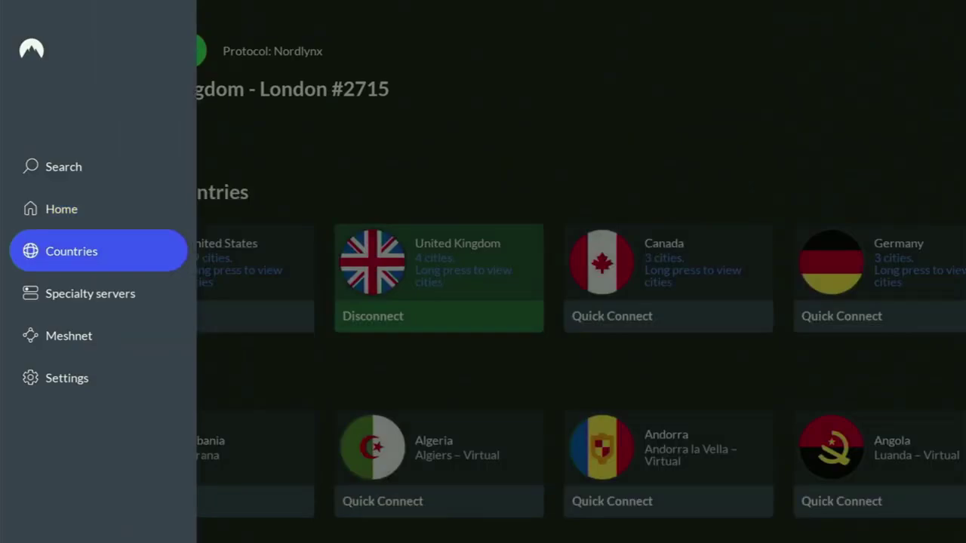
key("Down")
key("Right")
key("Right")
key("Right")
key("Right")
key("Right")
key("Right")
key("Right")
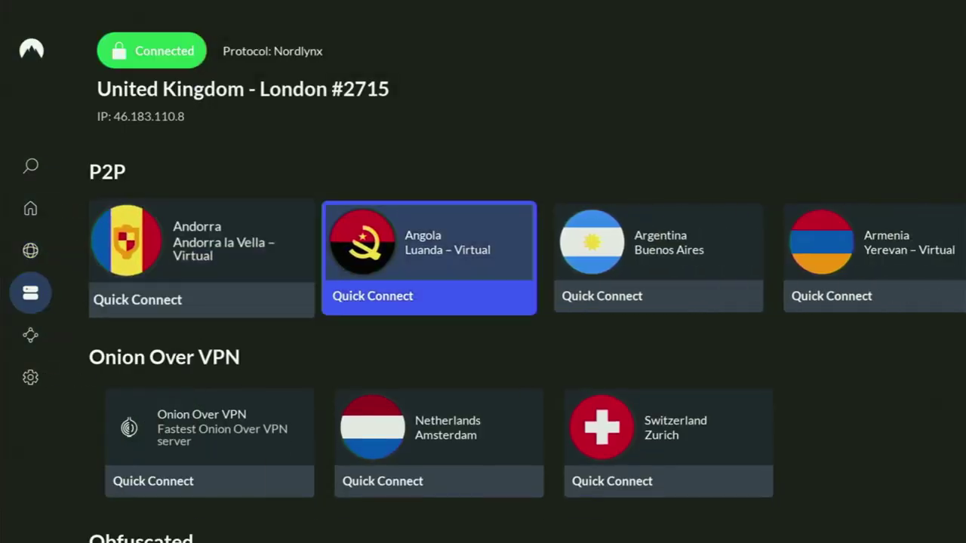
key("Down")
key("Down")
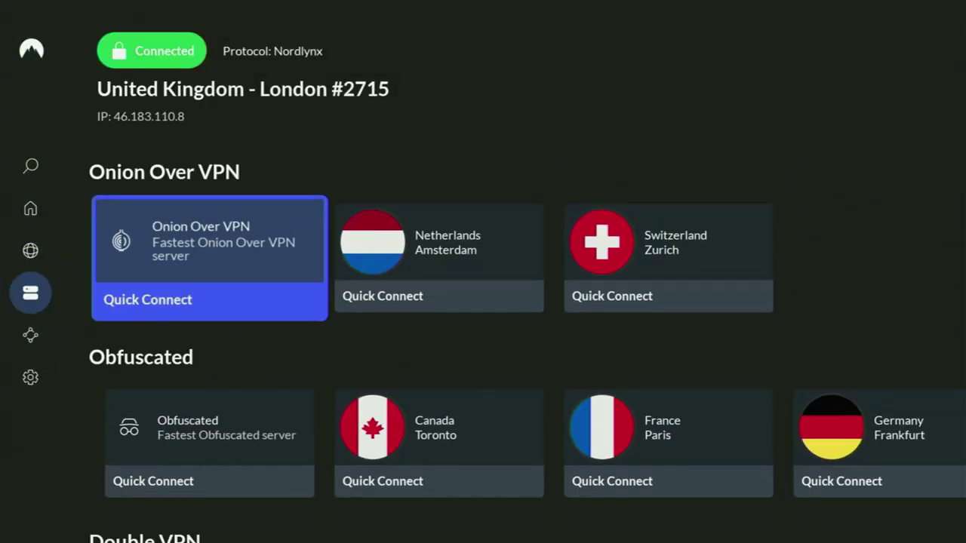
key("Down")
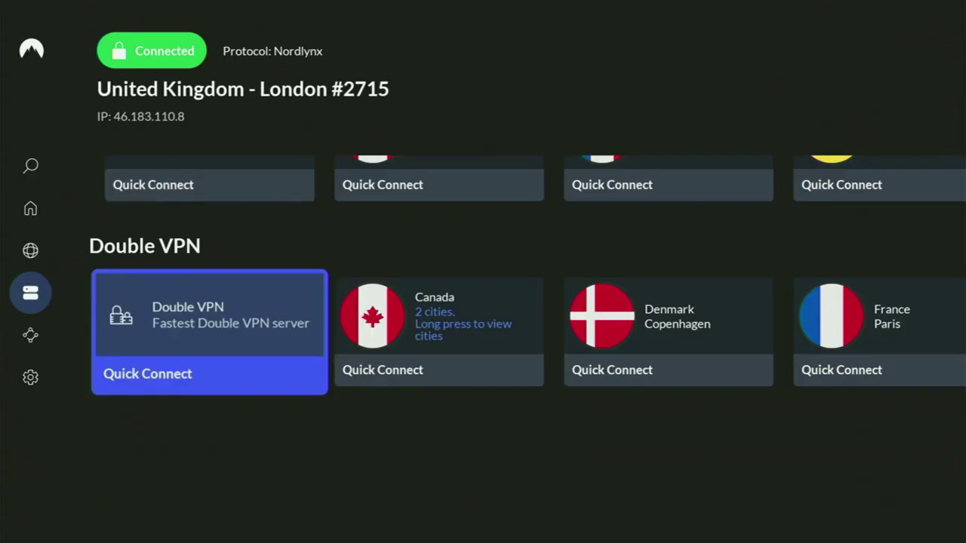
key("Right")
key("Right")
key("Right")
key("Right")
key("Right")
key("Right")
key("Right")
key("Right")
key("Right")
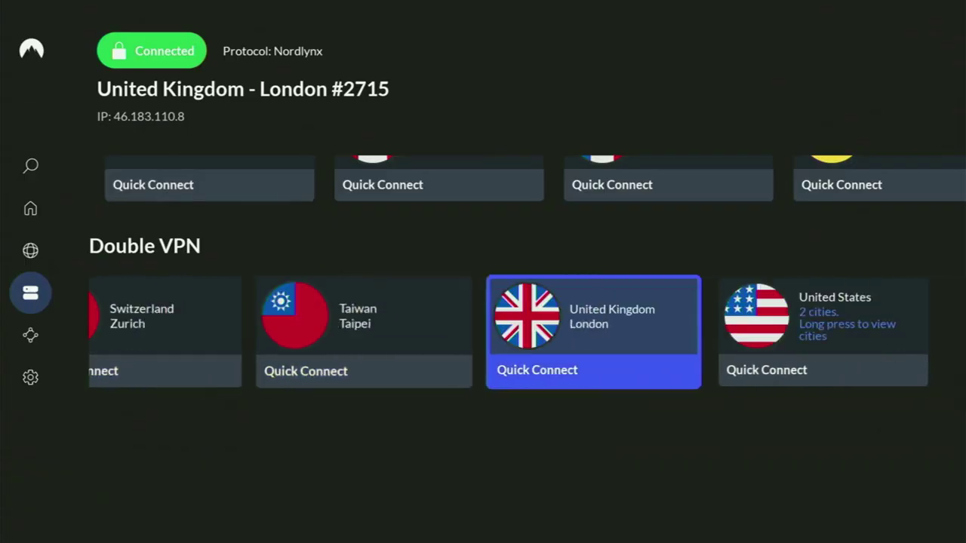
key("Up")
key("Up")
key("Up")
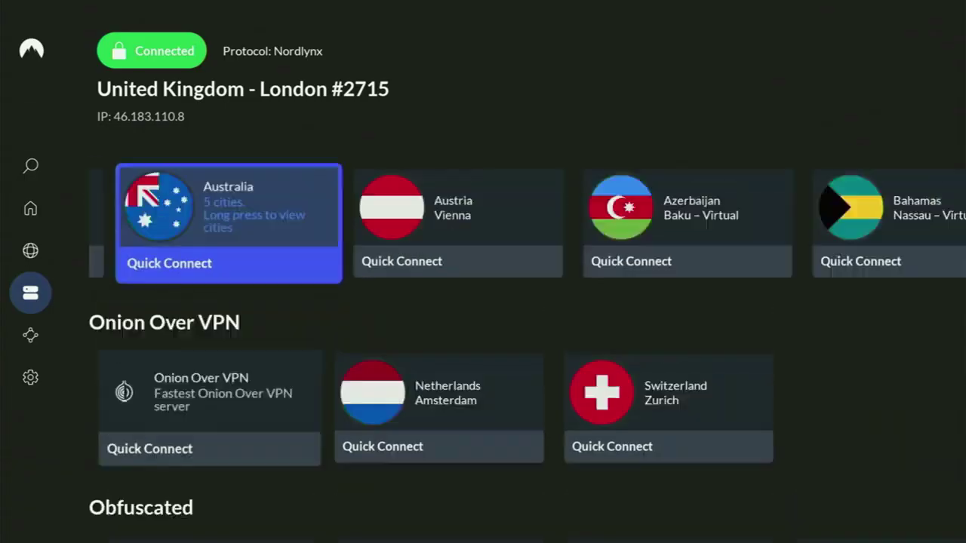
Step: Move along the P2P locations through Bangladesh, Belgium and Bhutan to Brazil
key("Right")
key("Right")
key("Right")
key("Right")
key("Right")
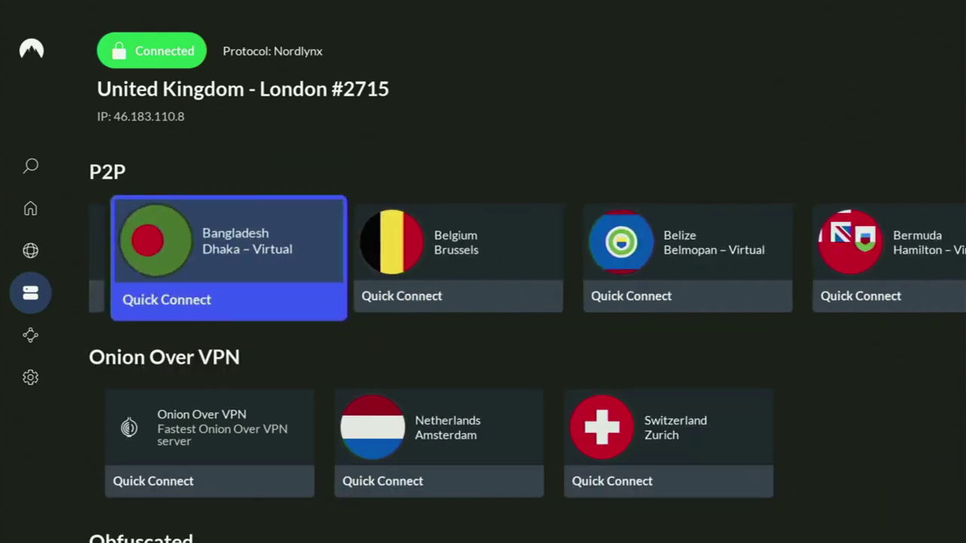
key("Right")
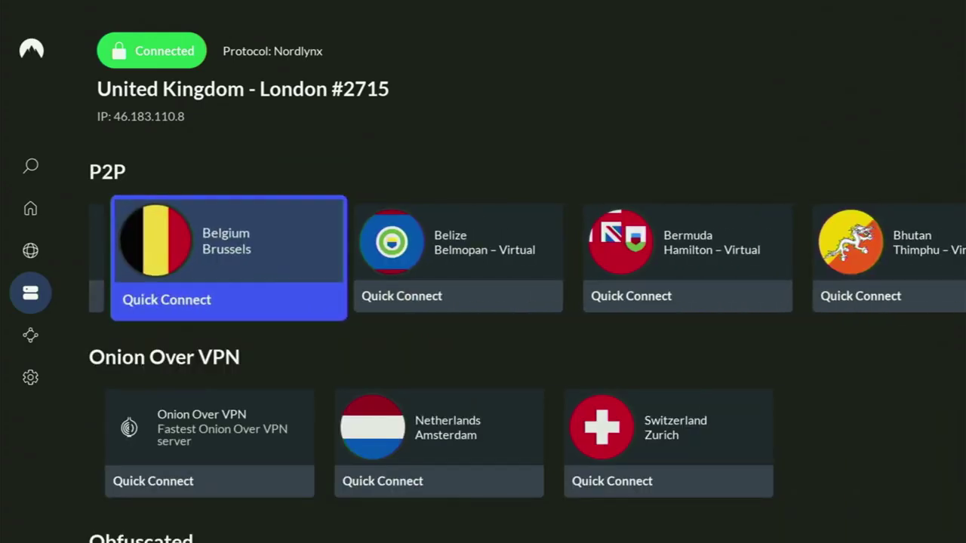
key("Right")
key("Right")
key("Right")
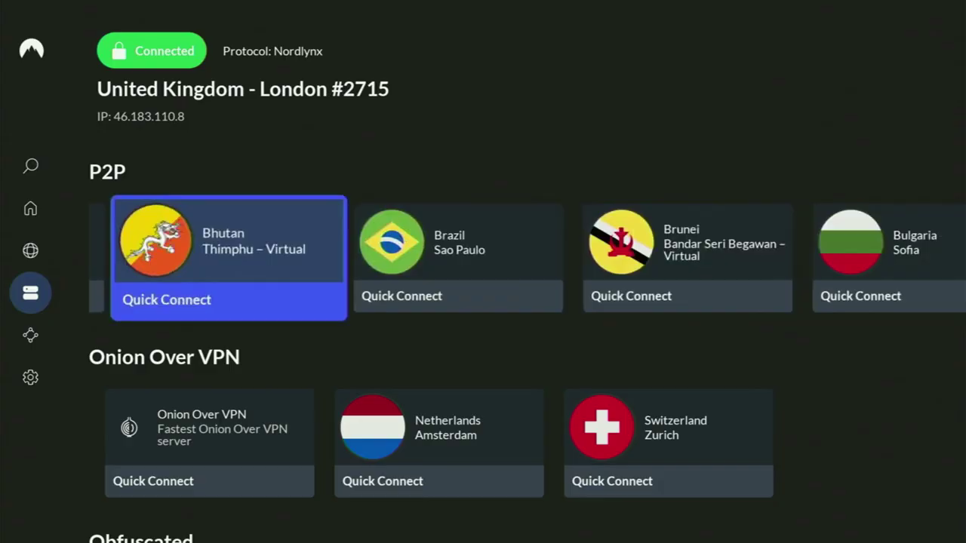
key("Right")
Step: Connect to the Brazil Sao Paulo P2P server and browse further P2P locations toward Bulgaria
key("Return")
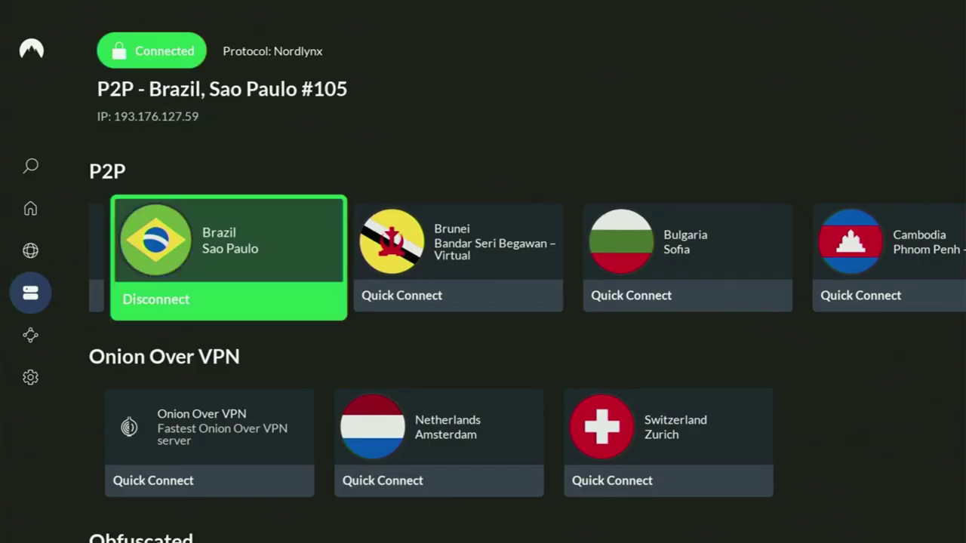
key("Right")
key("Right")
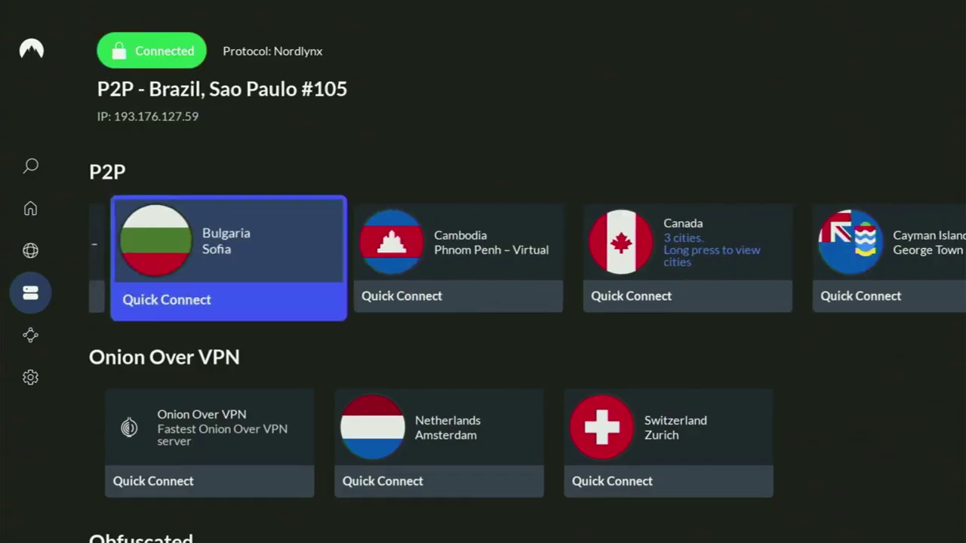
key("Right")
key("Right")
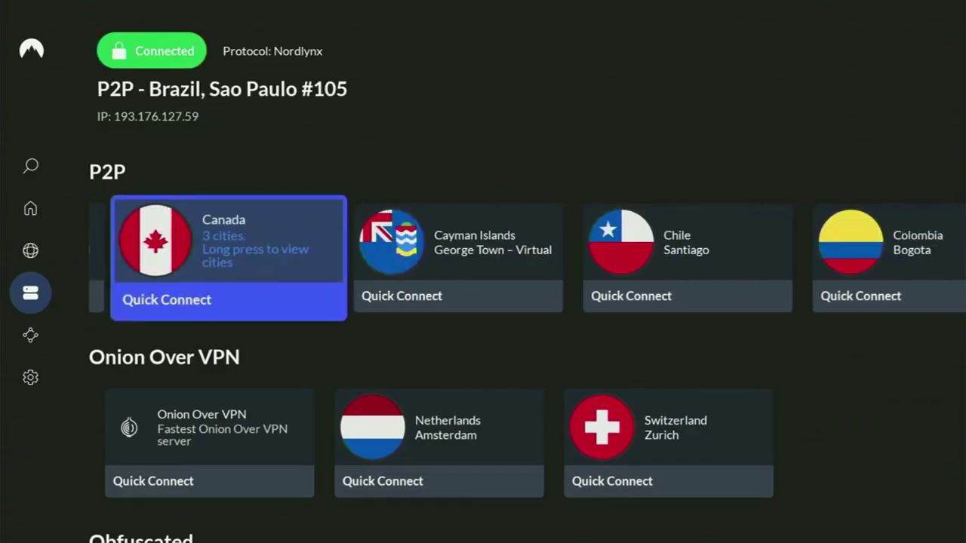
key("Down")
Step: Via Home and Countries, Quick Connect to Germany in Popular countries (Berlin #1082)
key("Left")
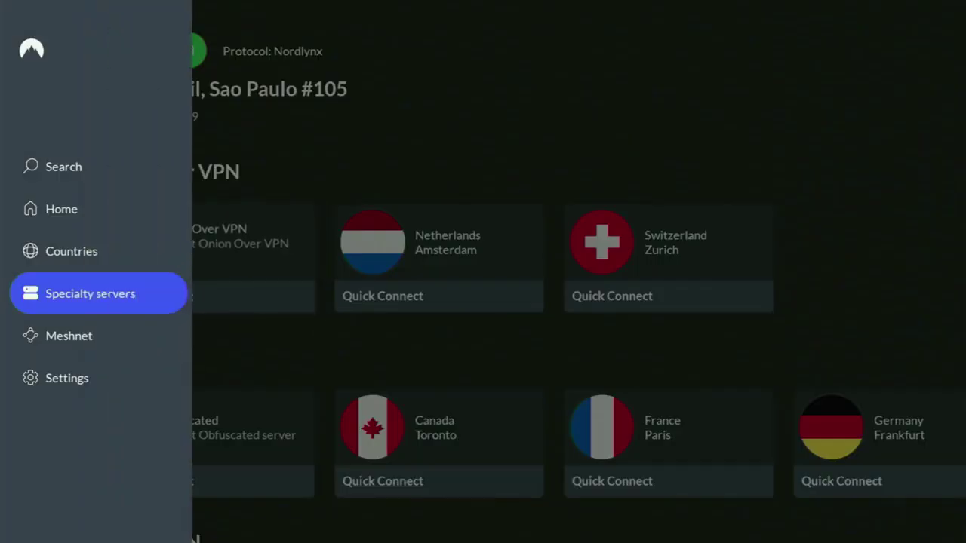
key("Up")
key("Up")
key("Right")
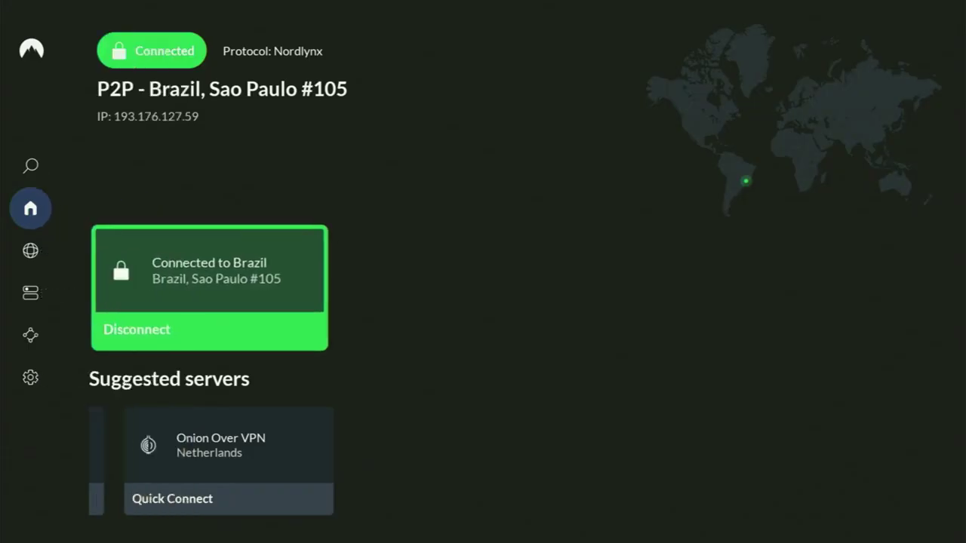
key("Down")
key("Left")
key("Left")
key("Left")
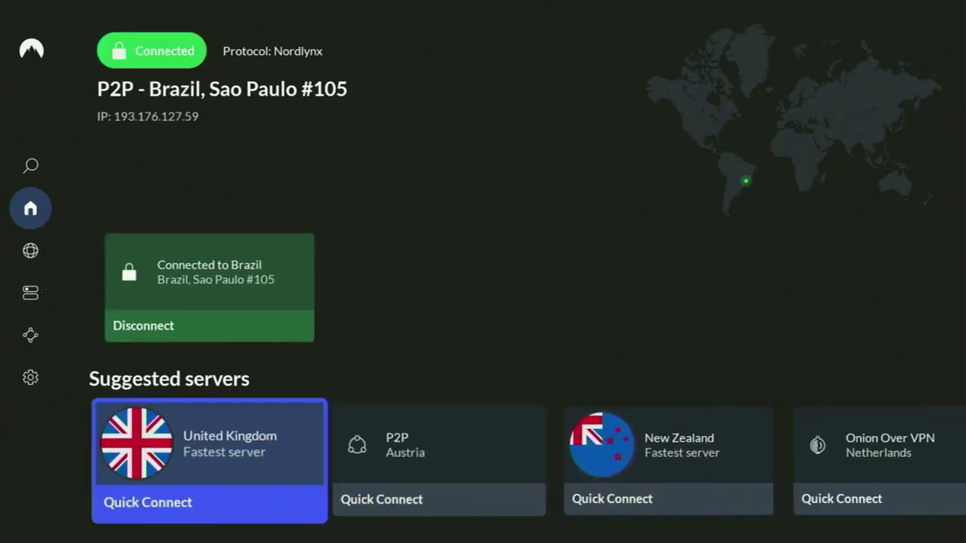
key("Left")
key("Down")
key("Return")
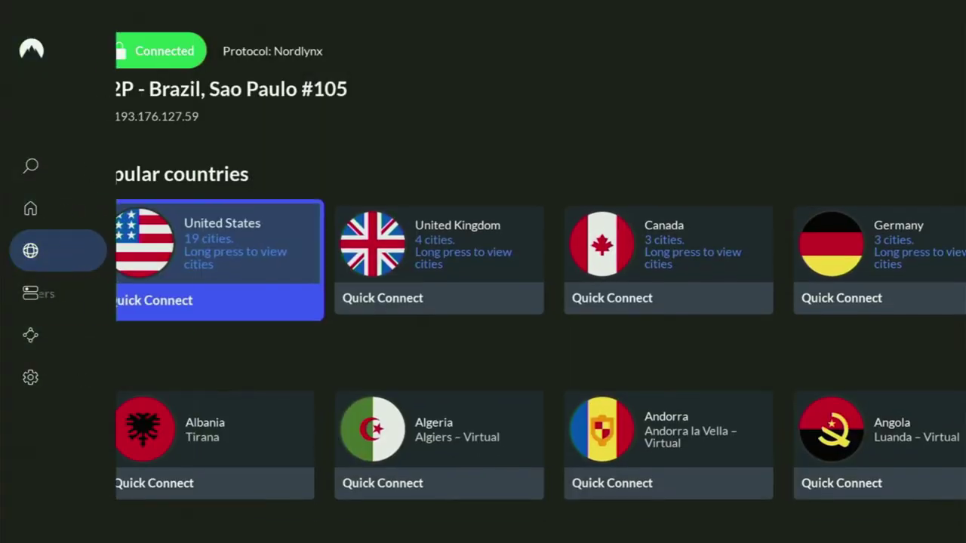
key("Right")
key("Right")
key("Right")
key("Return")
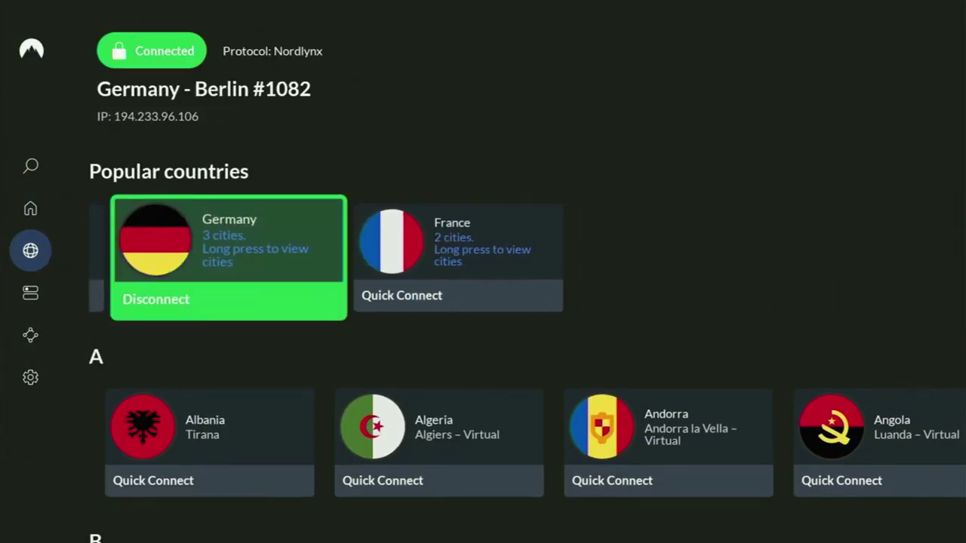
Step: Expand the video description with '...more' and select the NordVPN offer link in the pinned comment
key("Down")
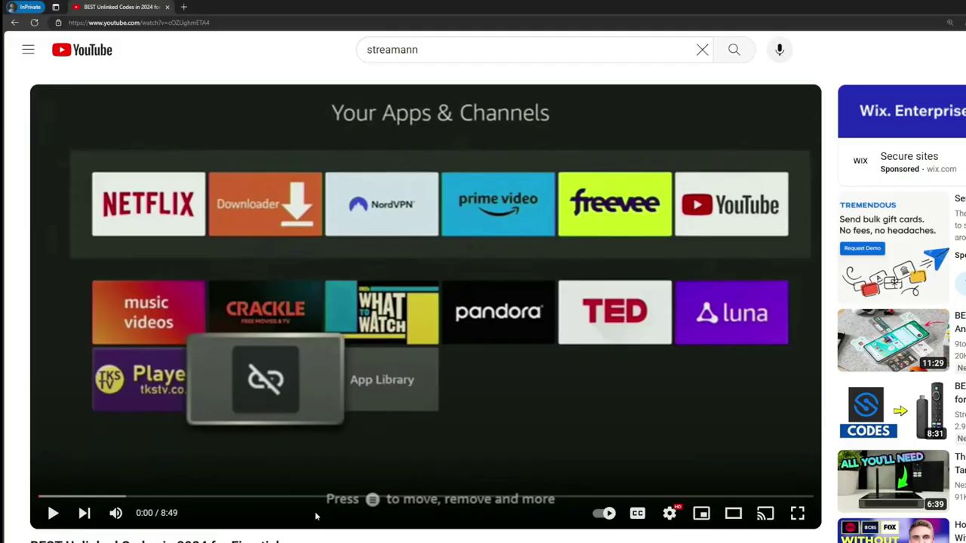
scroll(329, 318, "down", 5)
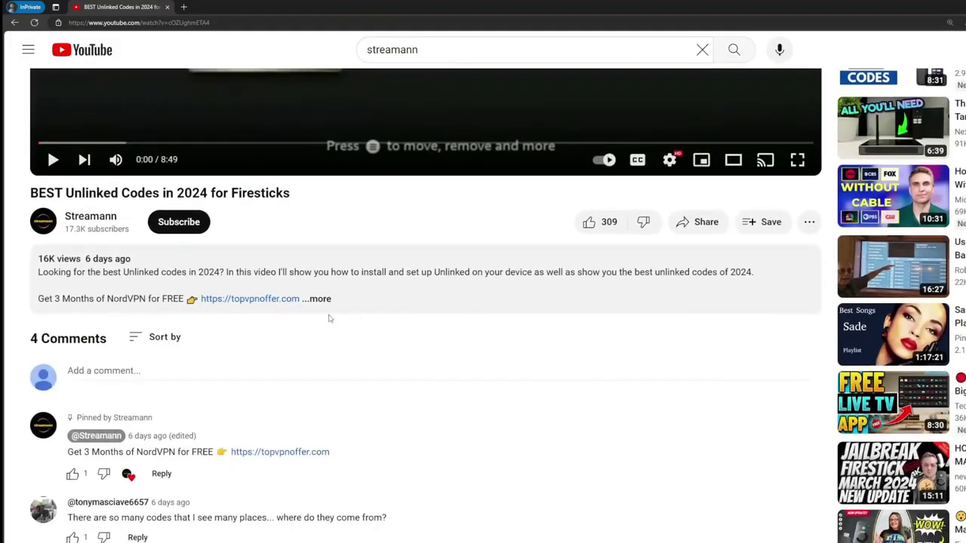
left_click(320, 299)
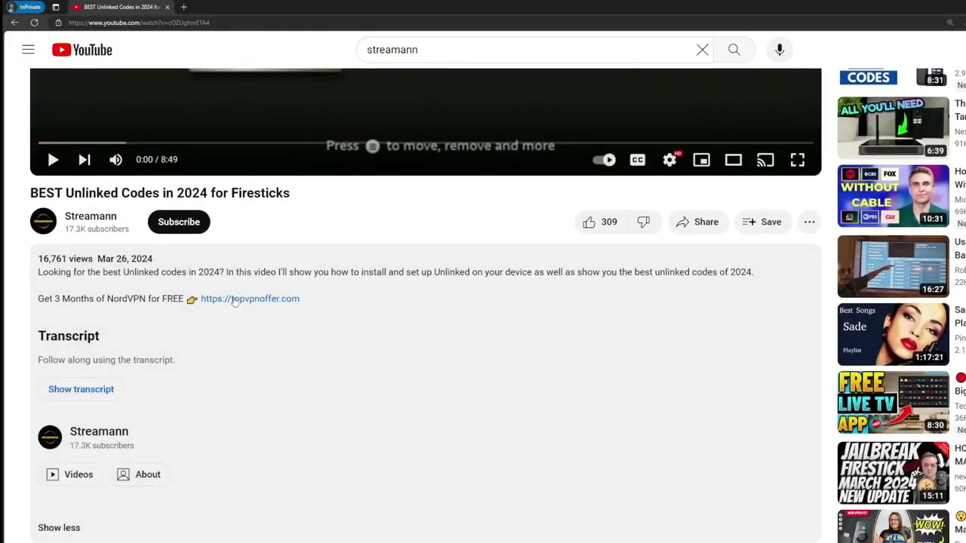
scroll(234, 300, "down", 4)
left_click_drag(340, 415, 238, 416)
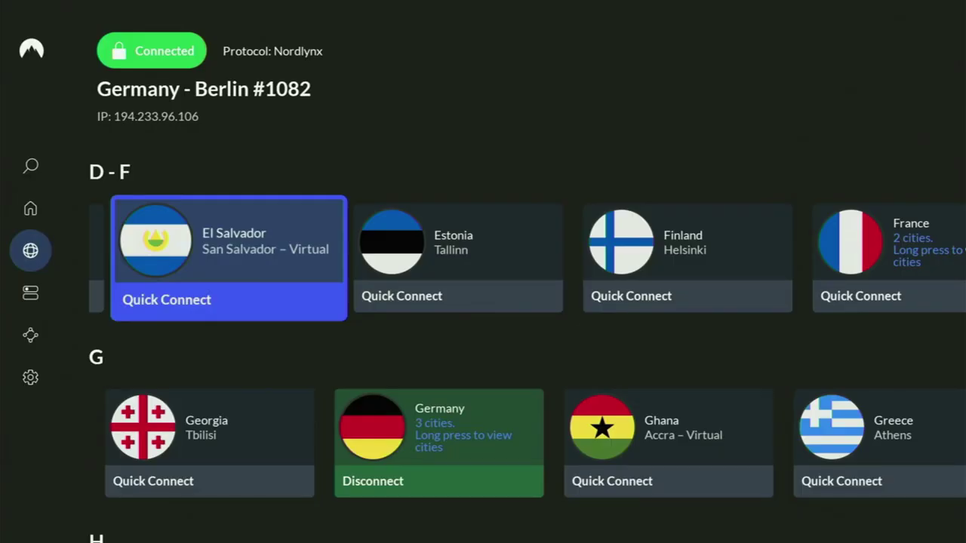
Step: Launch Downloader from the home row and bring up the keyboard for its URL field
key("Home")
key("Right")
key("Right")
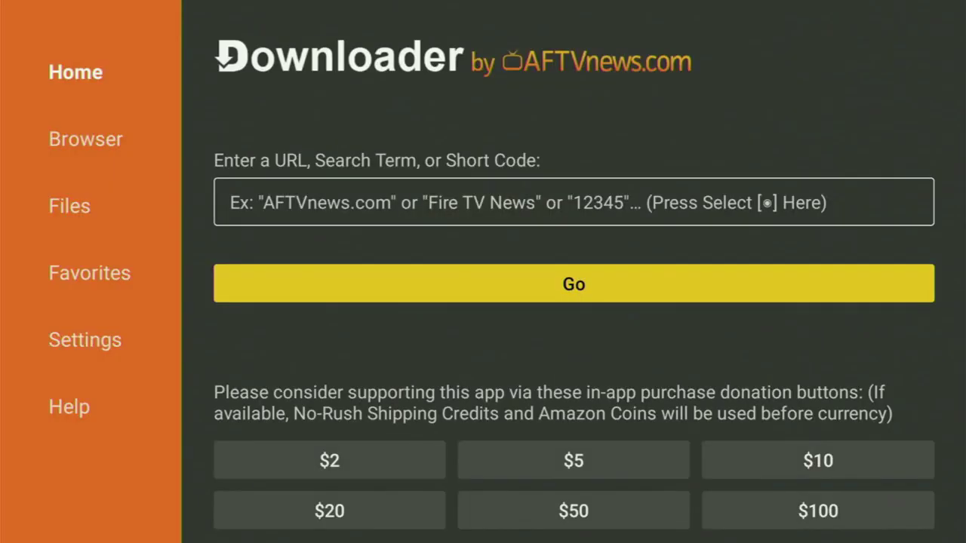
key("Up")
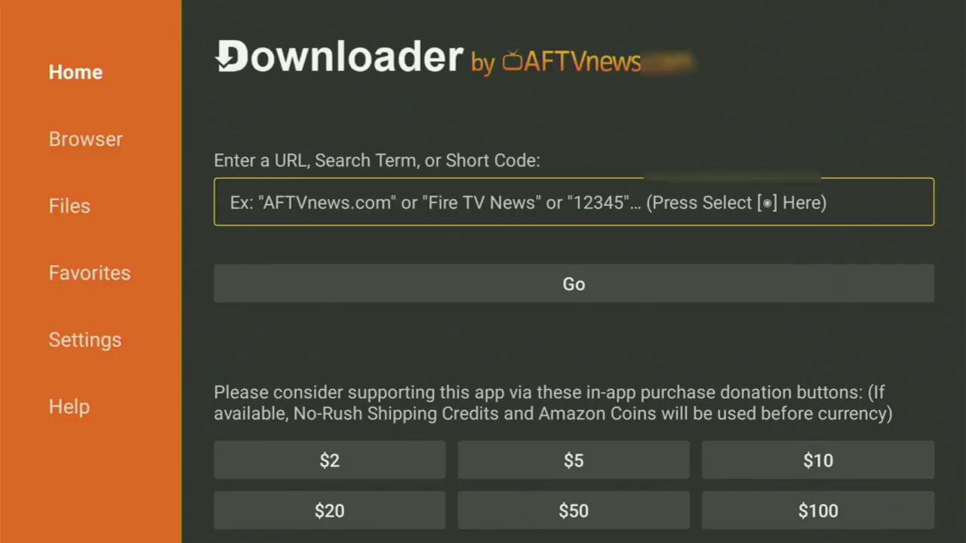
key("Return")
Step: Enter short code 26604 and submit it to fetch SmartIPTV.apk (9.1 MB)
key("Up")
key("Right")
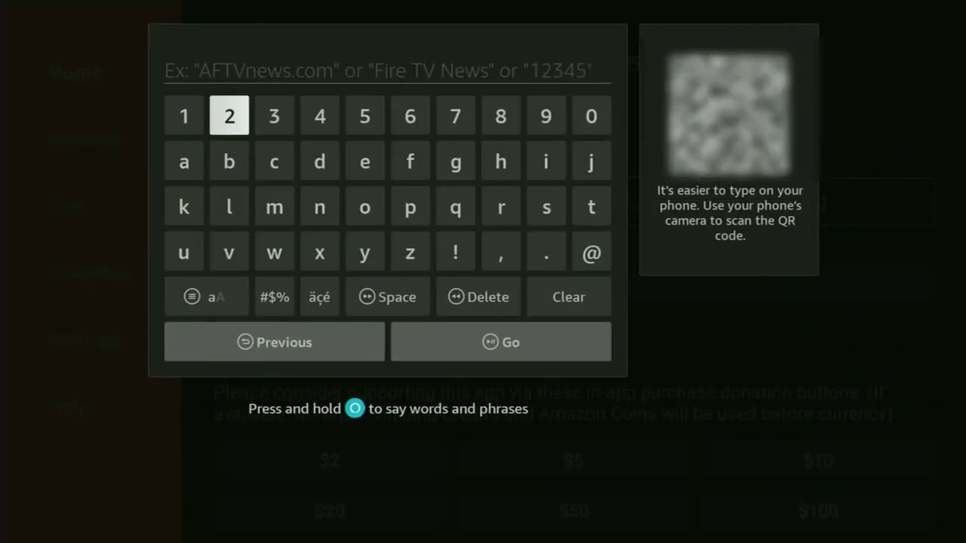
key("Return")
key("Right")
key("Right")
key("Right")
key("Right")
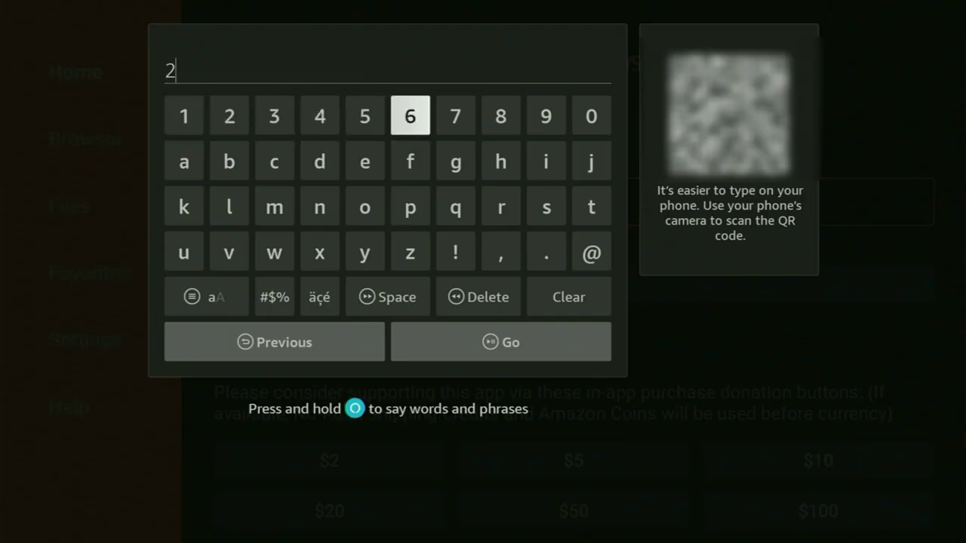
key("Return")
key("Return")
key("Right")
key("Right")
key("Right")
key("Right")
key("Return")
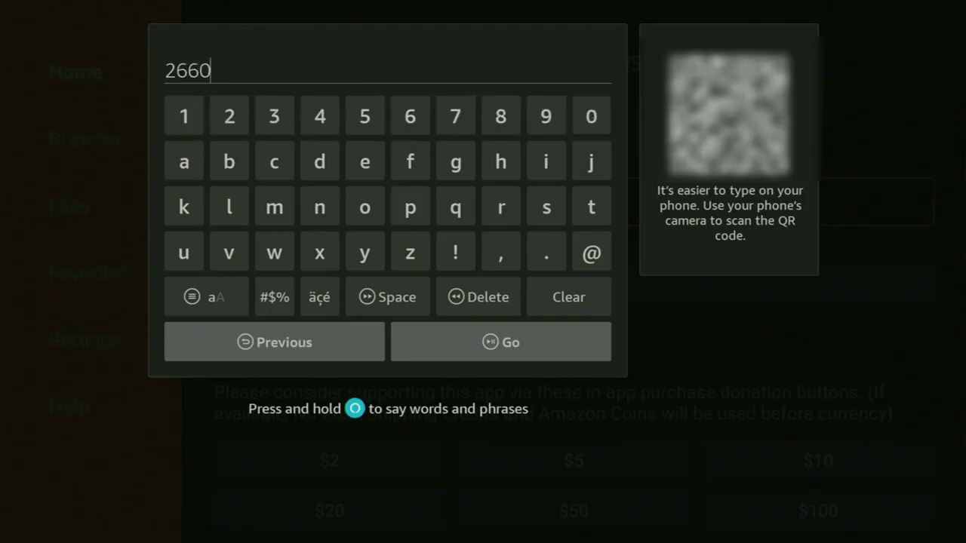
key("Left")
key("Left")
key("Left")
key("Left")
key("Left")
key("Left")
key("Return")
key("Down")
key("Down")
key("Down")
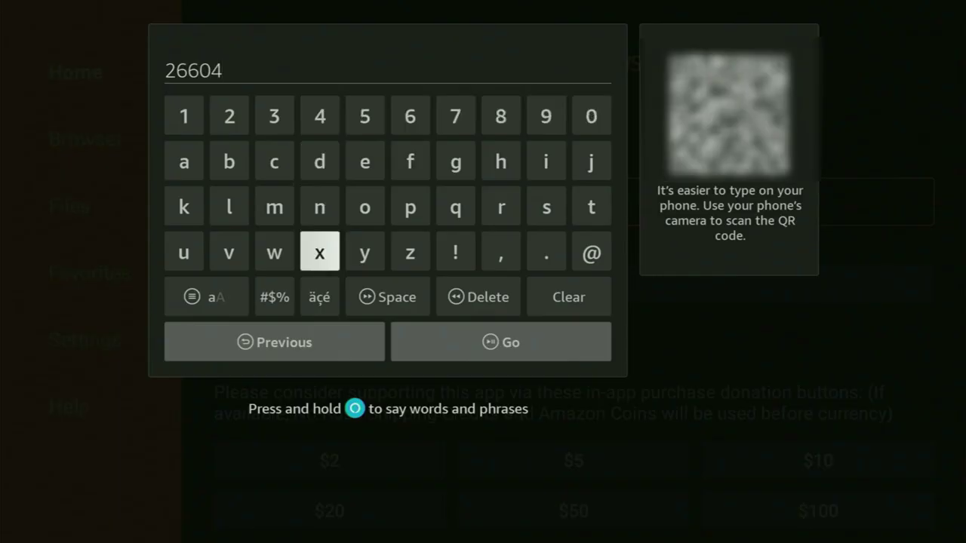
key("Down")
key("Down")
key("Right")
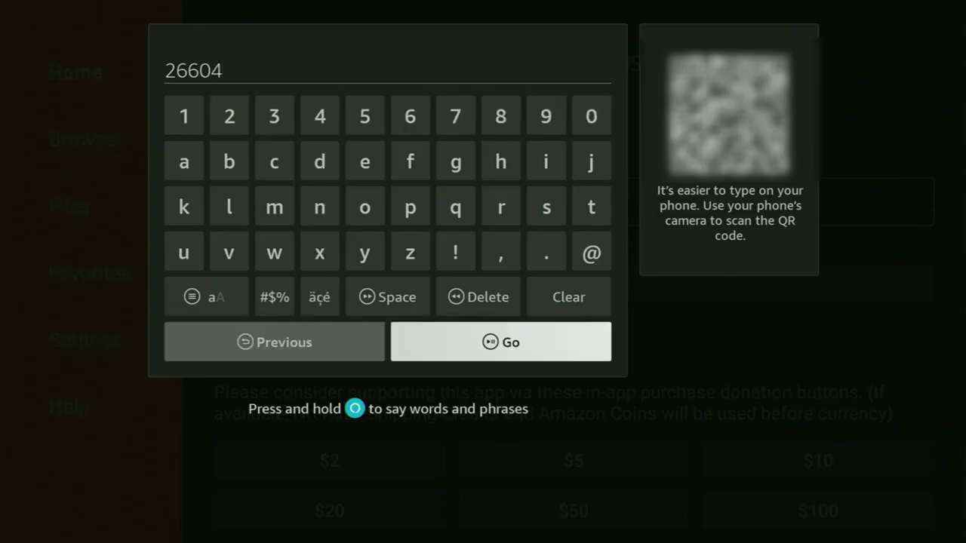
key("Return")
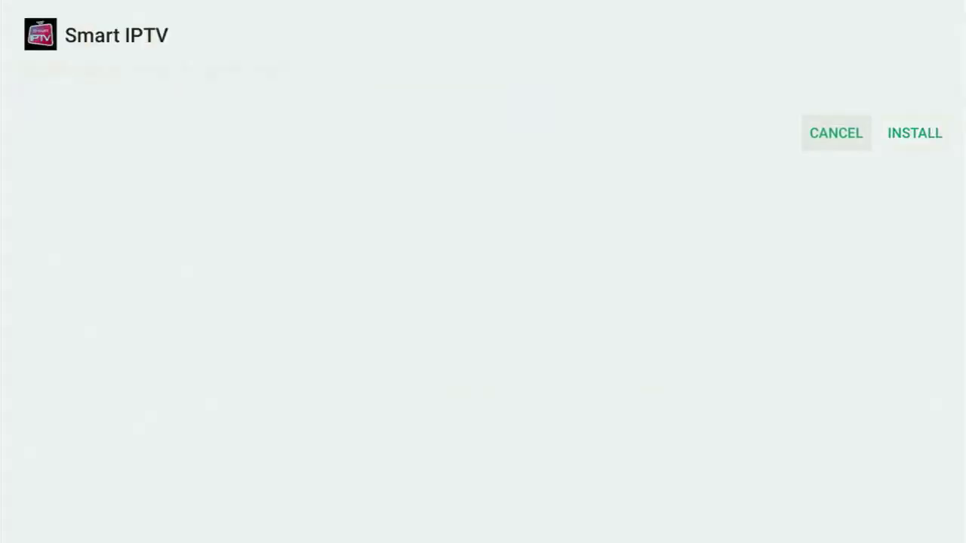
Step: Install the Smart IPTV app from the downloaded SmartIPTV.apk
key("Right")
key("Return")
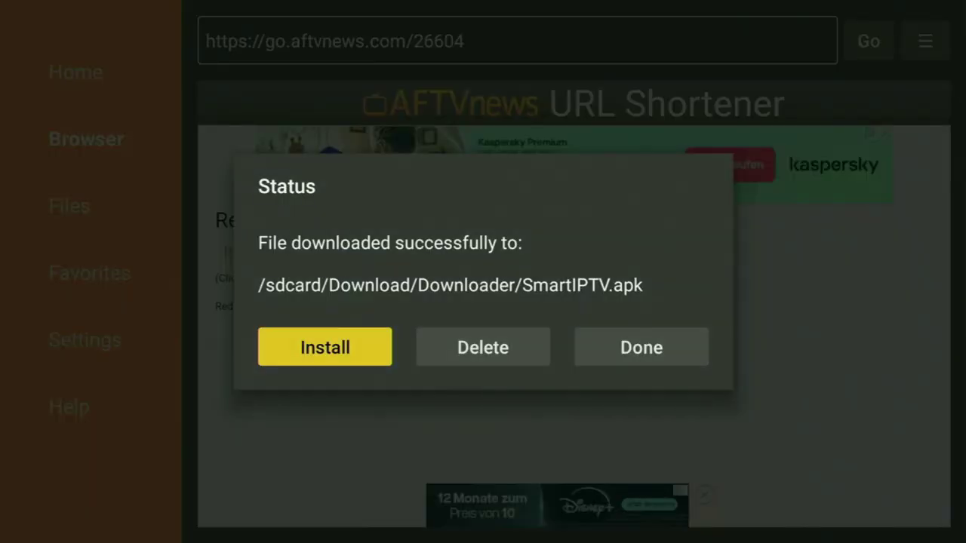
Step: Delete the SmartIPTV.apk file from /sdcard/Download/Downloader and confirm the deletion
key("Right")
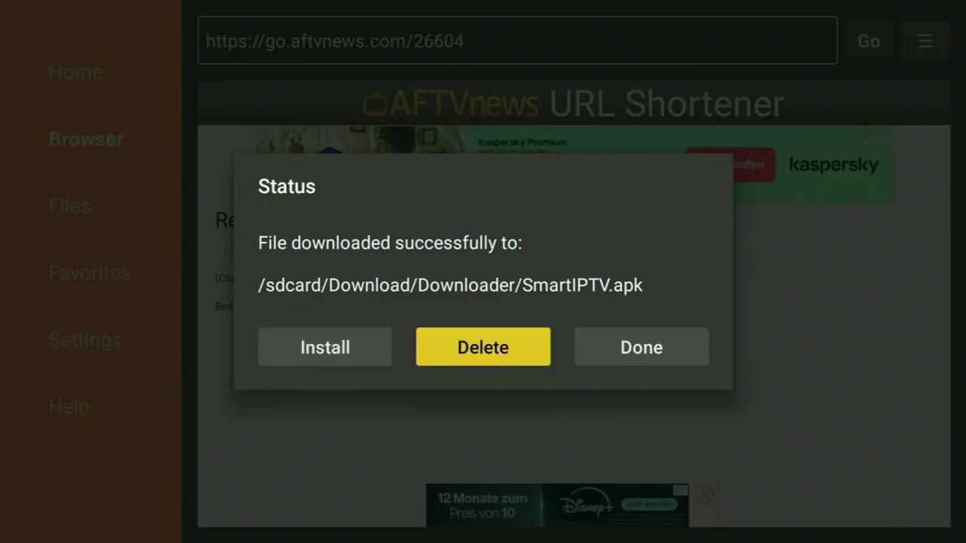
key("Return")
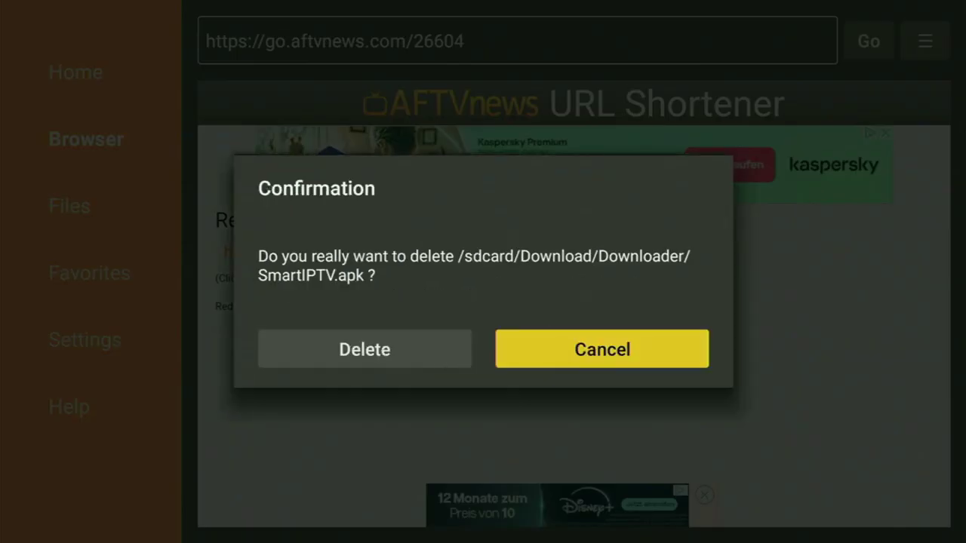
key("Left")
key("Return")
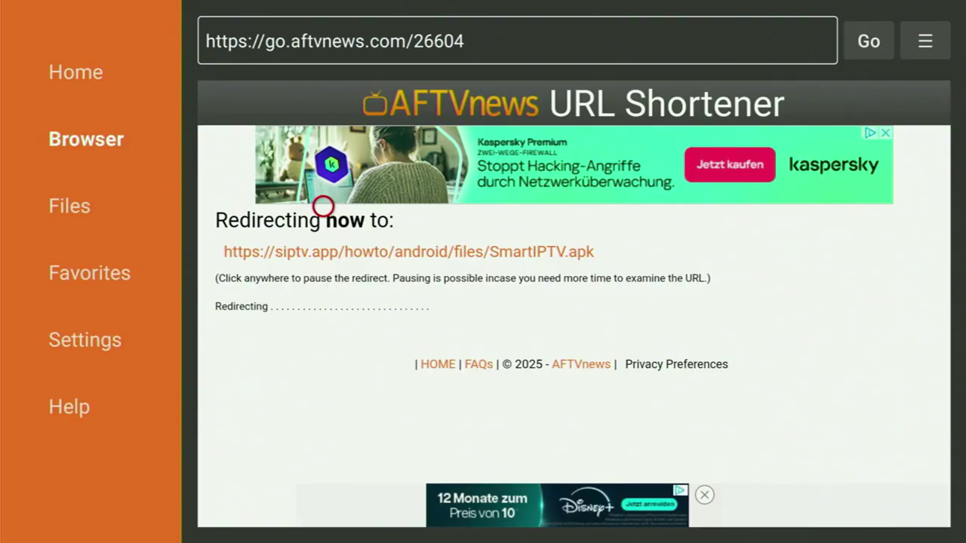
Step: From the home screen, use Smart IPTV's Move to front option so it precedes Downloader
key("Home")
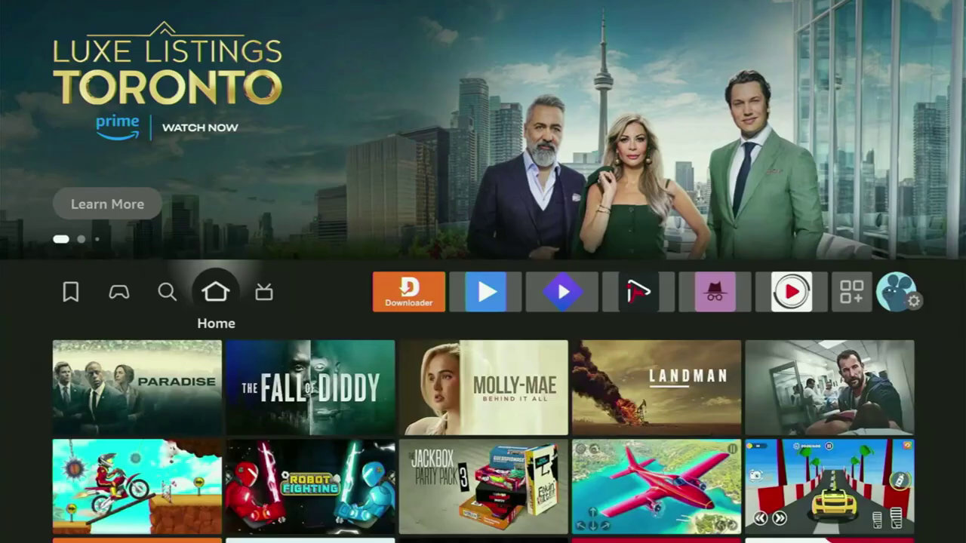
key("Right")
key("Right")
key("Right")
key("Right")
key("Right")
key("Right")
key("Right")
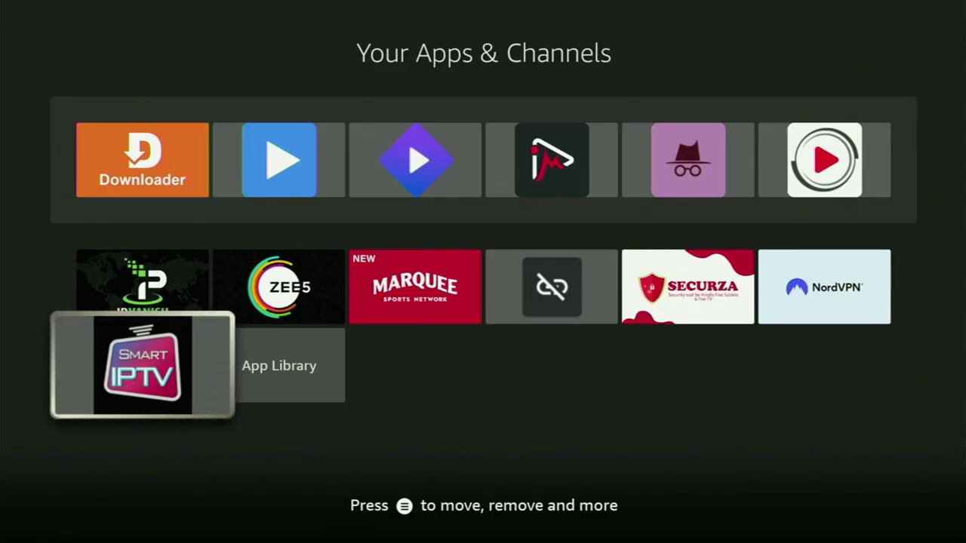
key("Menu")
key("Down")
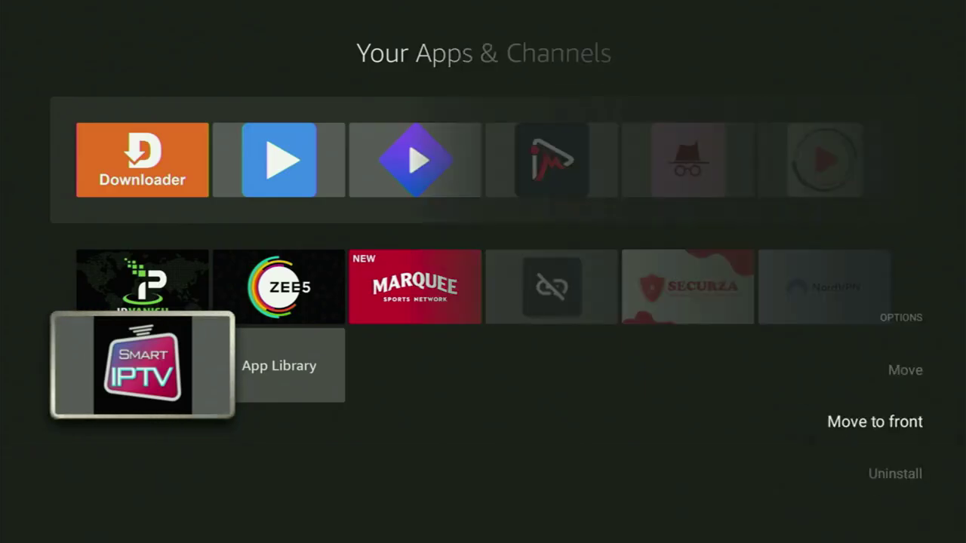
key("Return")
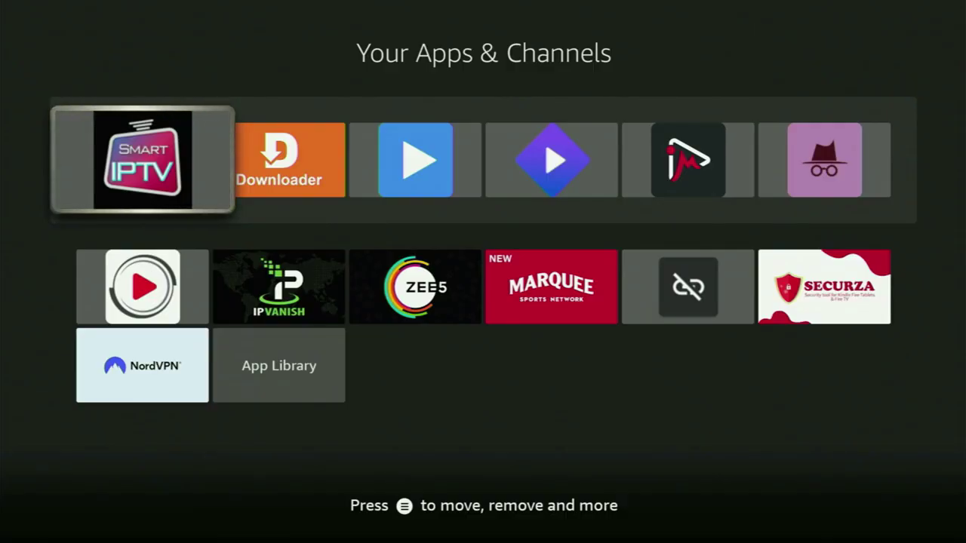
key("Down")
key("Down")
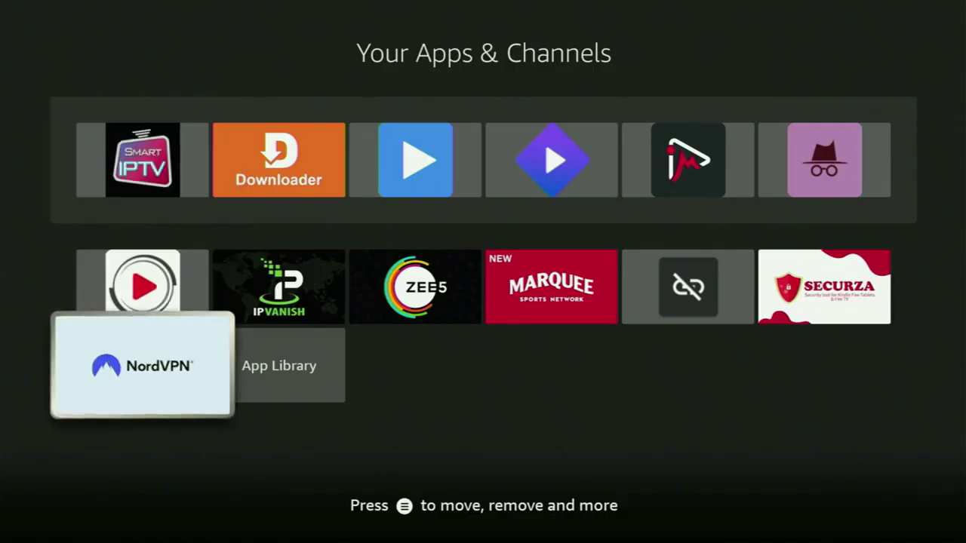